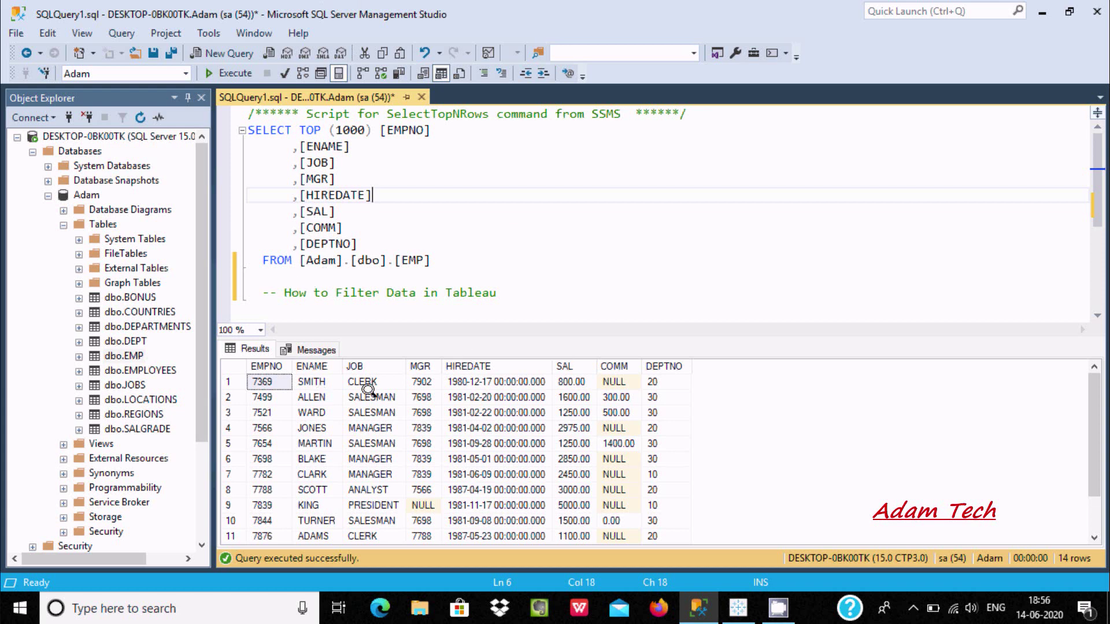
Step: Switch to Tableau and sign in to the Microsoft SQL Server database Adam on localhost with username sa and the account password
left_click(242, 74)
left_click(738, 607)
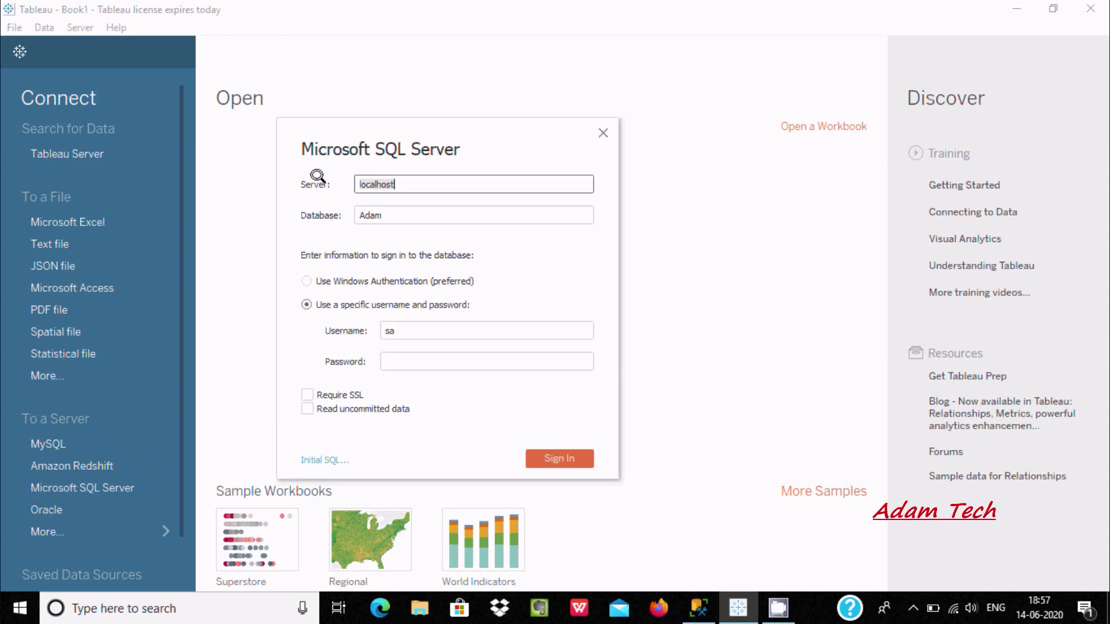
left_click(393, 358)
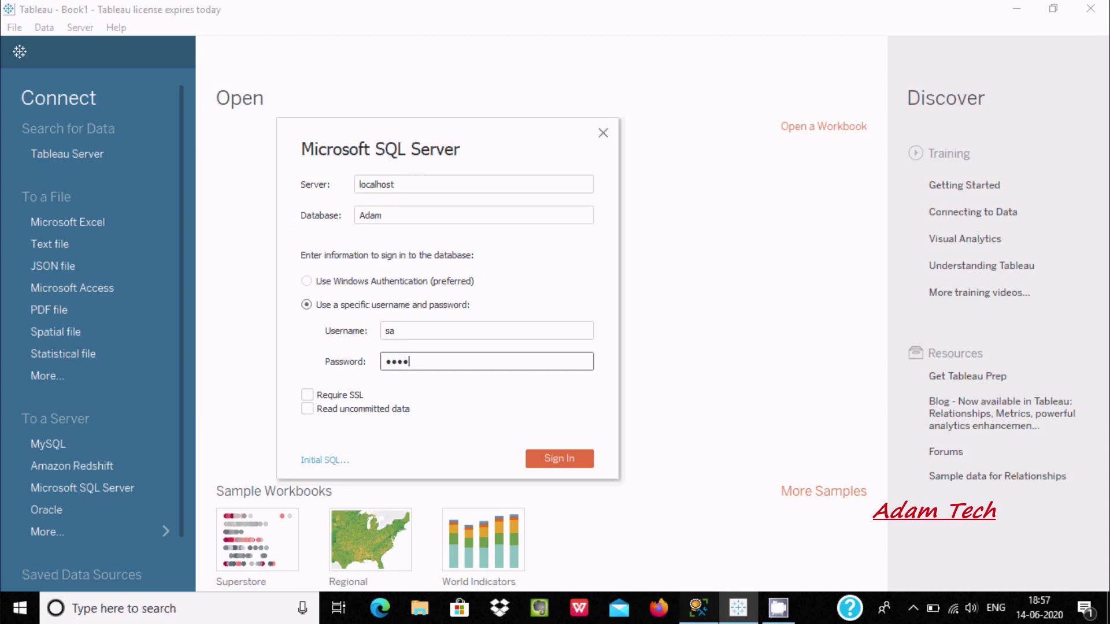
left_click(699, 607)
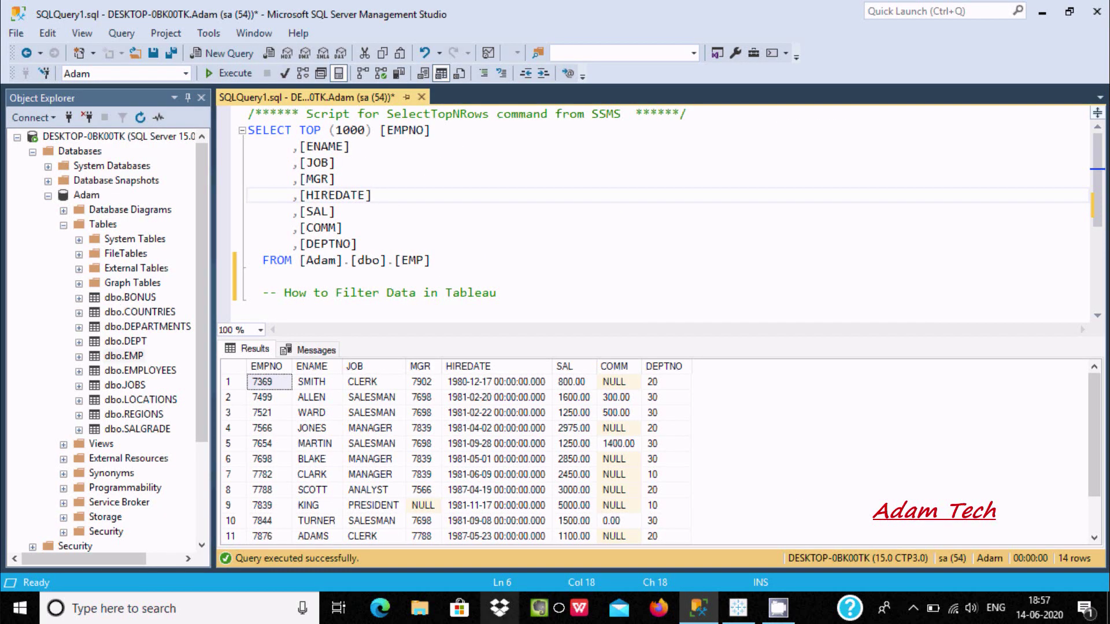
left_click(724, 598)
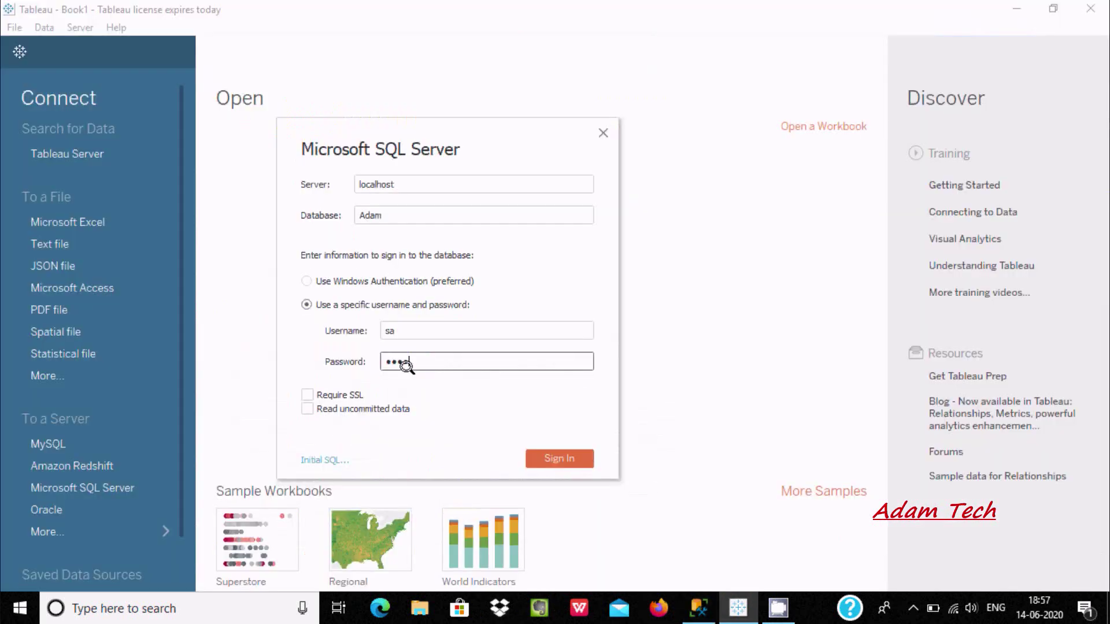
left_click(428, 328)
type("sa")
left_click(563, 457)
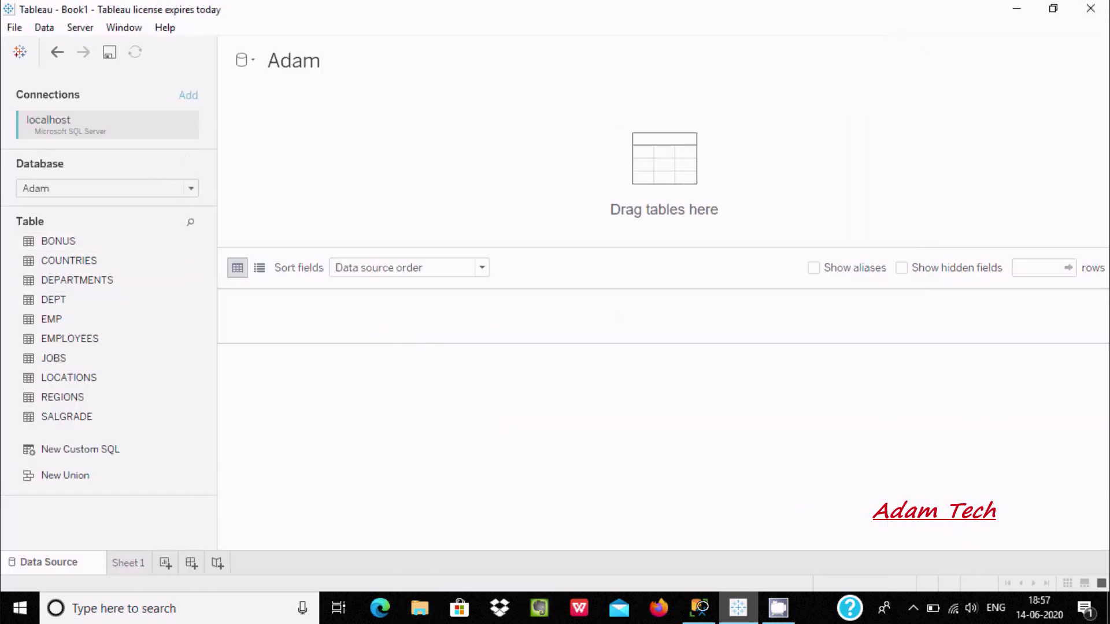
Step: Add the EMP table to the data source and load its data preview
left_click(694, 602)
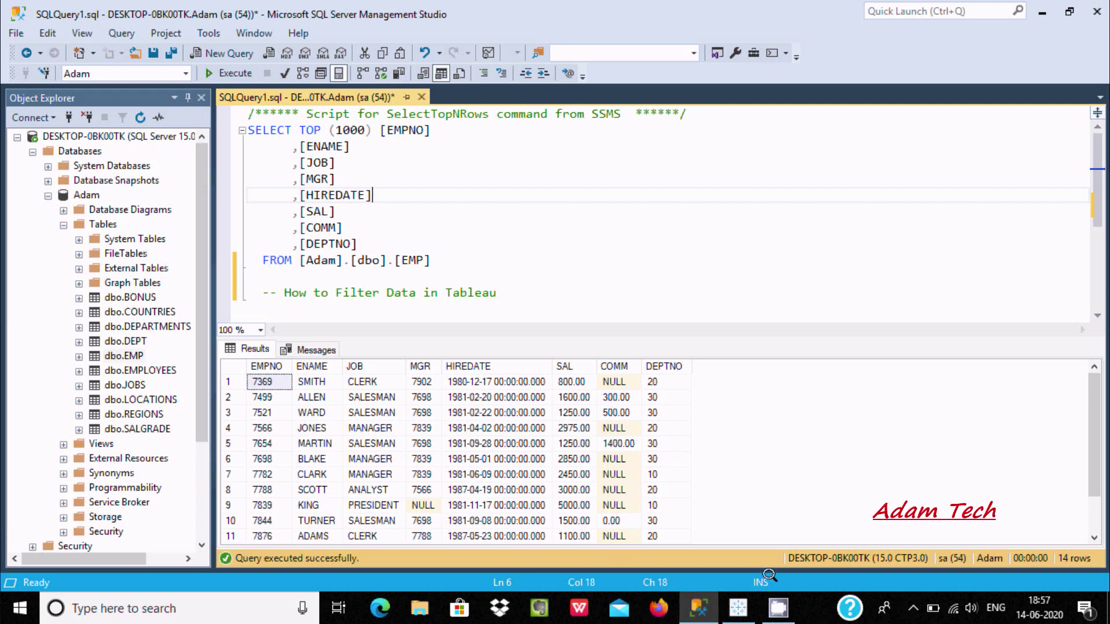
left_click(738, 606)
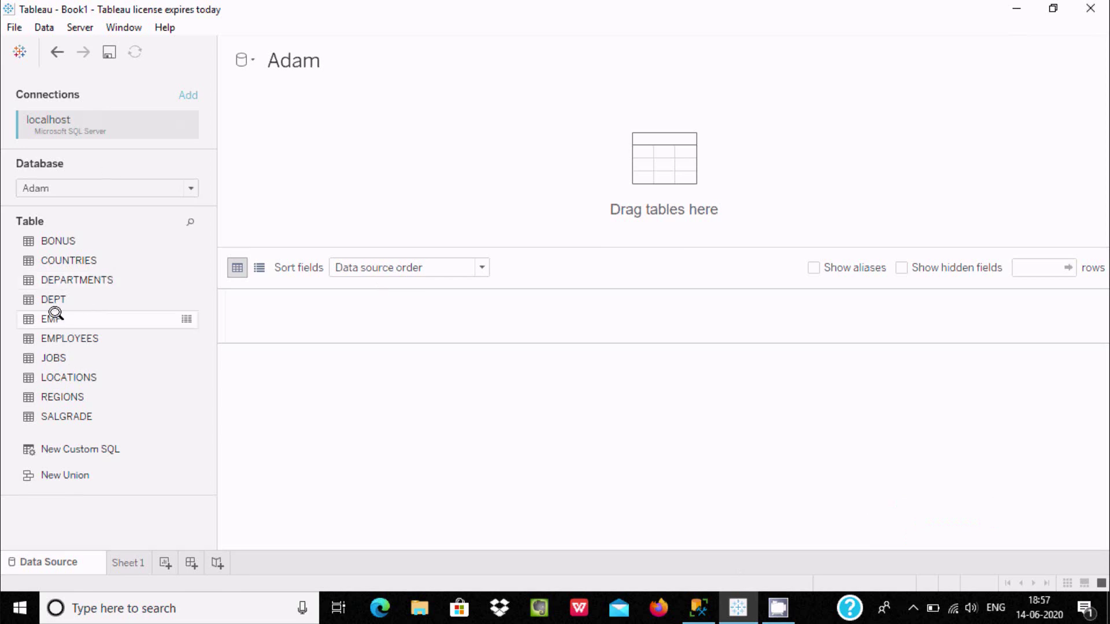
left_click_drag(55, 317, 490, 159)
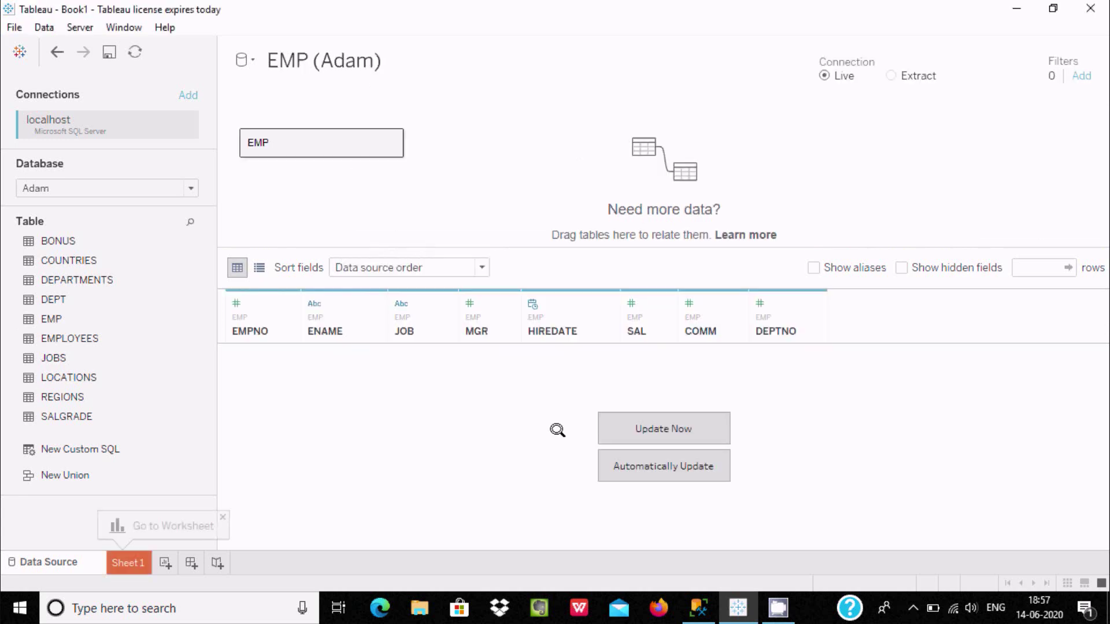
left_click(653, 428)
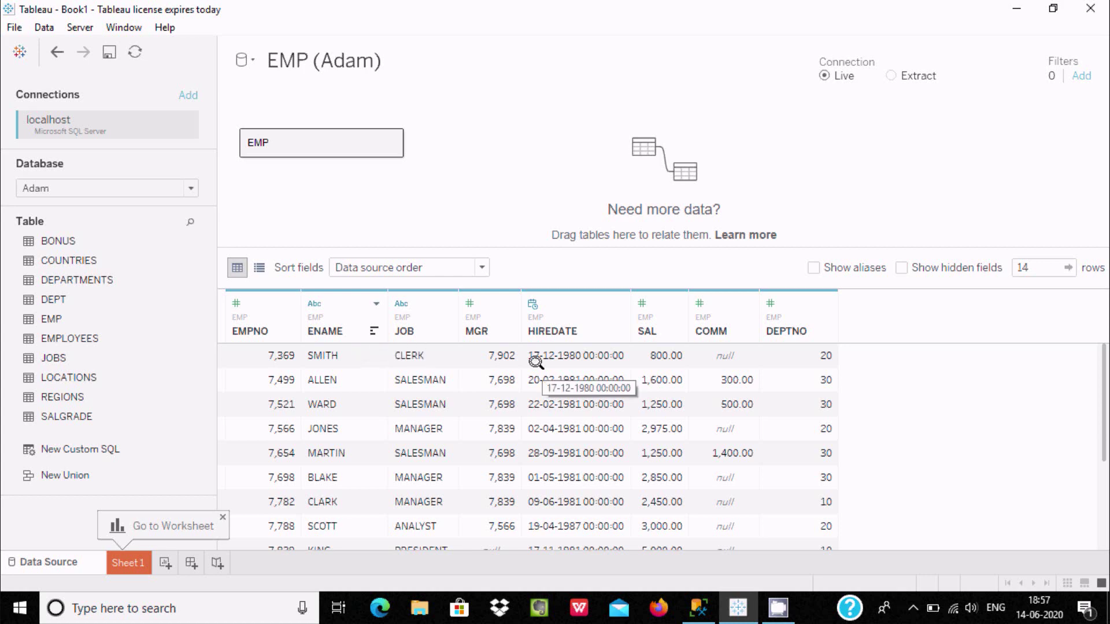
Step: Open Sheet 1 and place ENAME, HIREDATE, JOB, COMM, DEPTNO, EMPNO, MGR and SAL together in the view
left_click(120, 560)
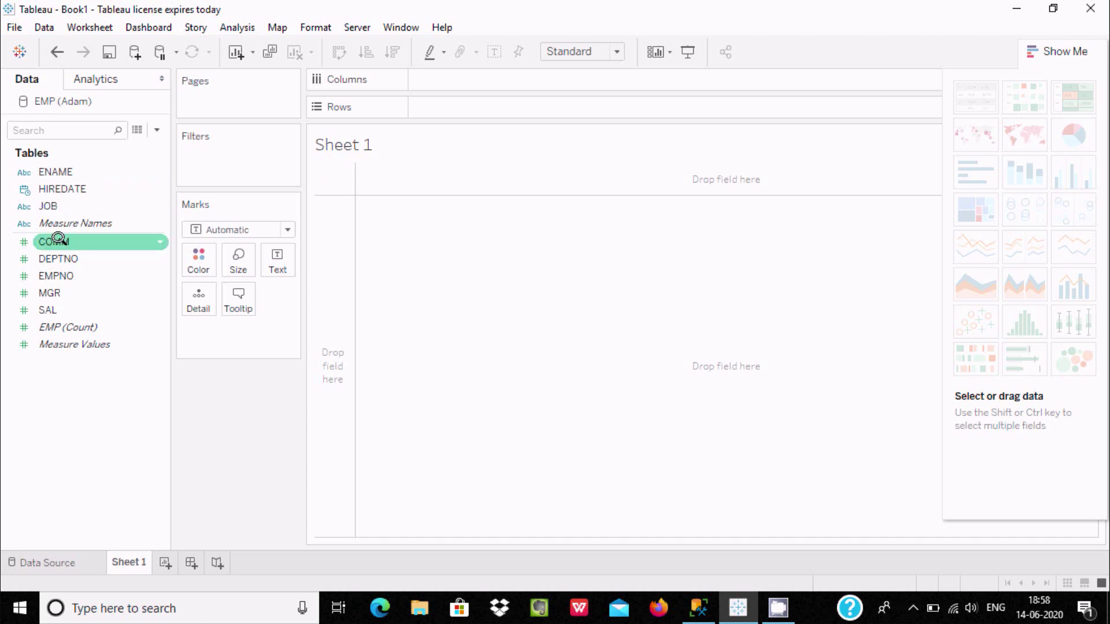
mouse_move(58, 325)
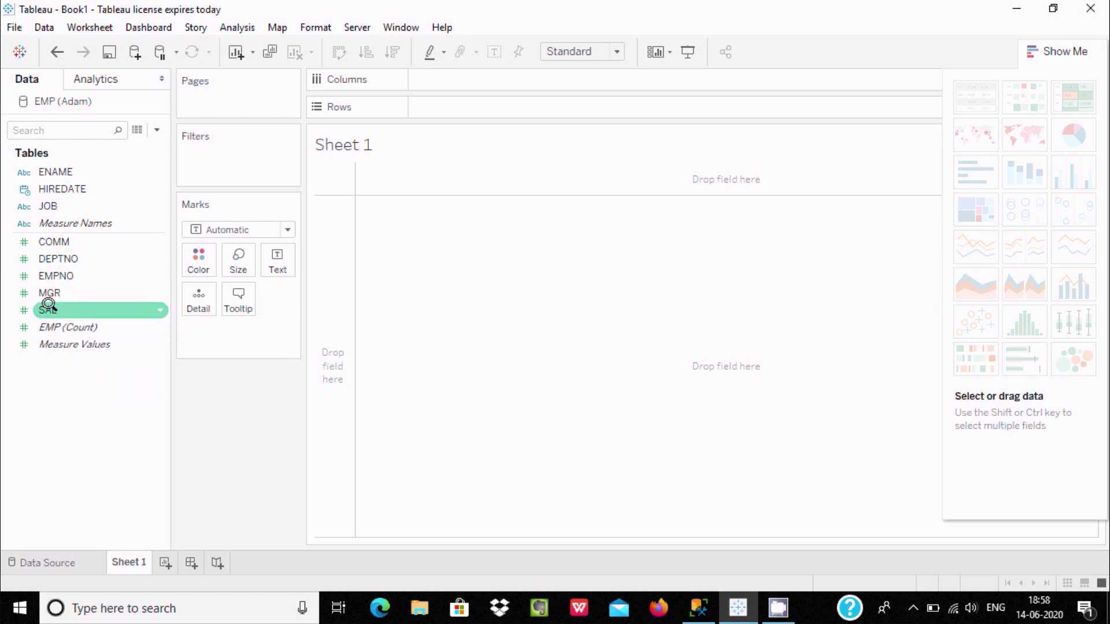
left_click_drag(48, 305, 43, 172)
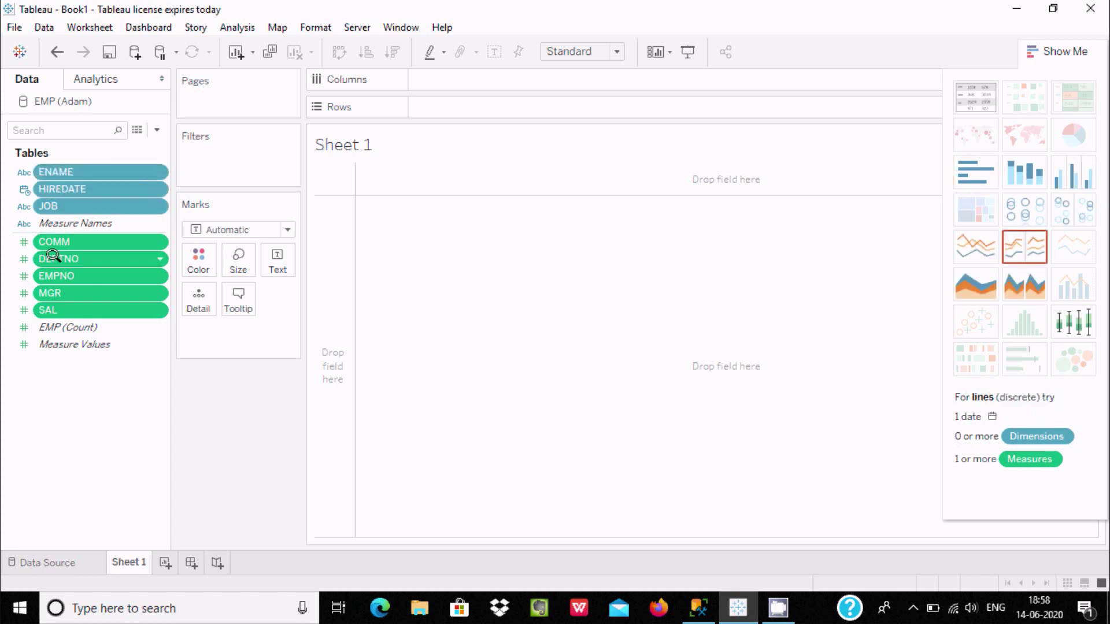
left_click_drag(52, 255, 421, 226)
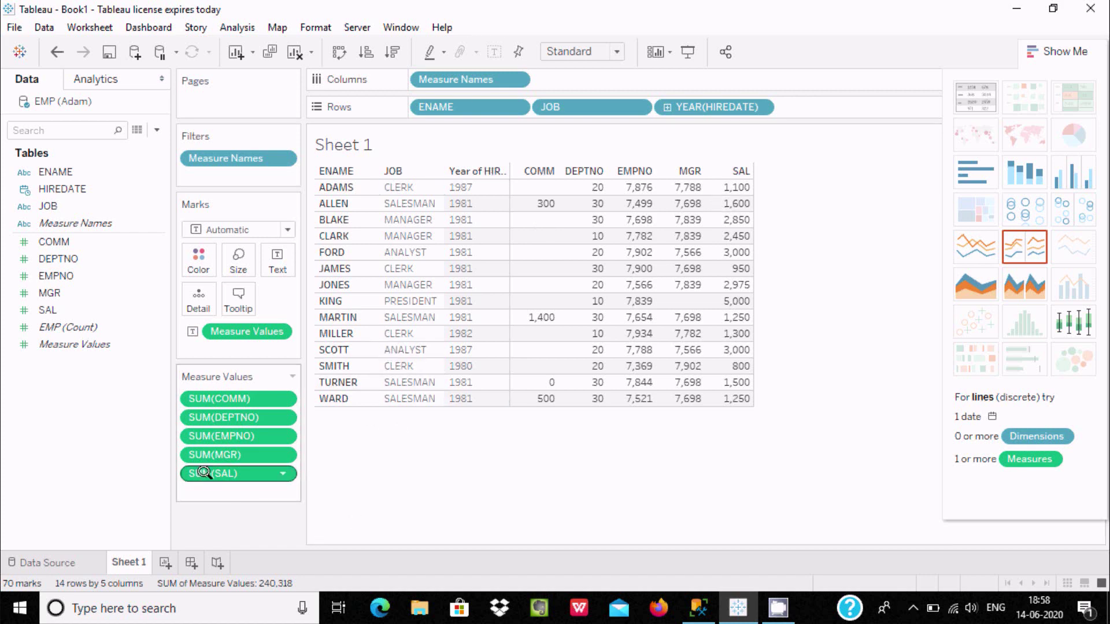
Step: Filter the SUM(SAL) measure to a range of values from 3,000 to 5,000
right_click(280, 468)
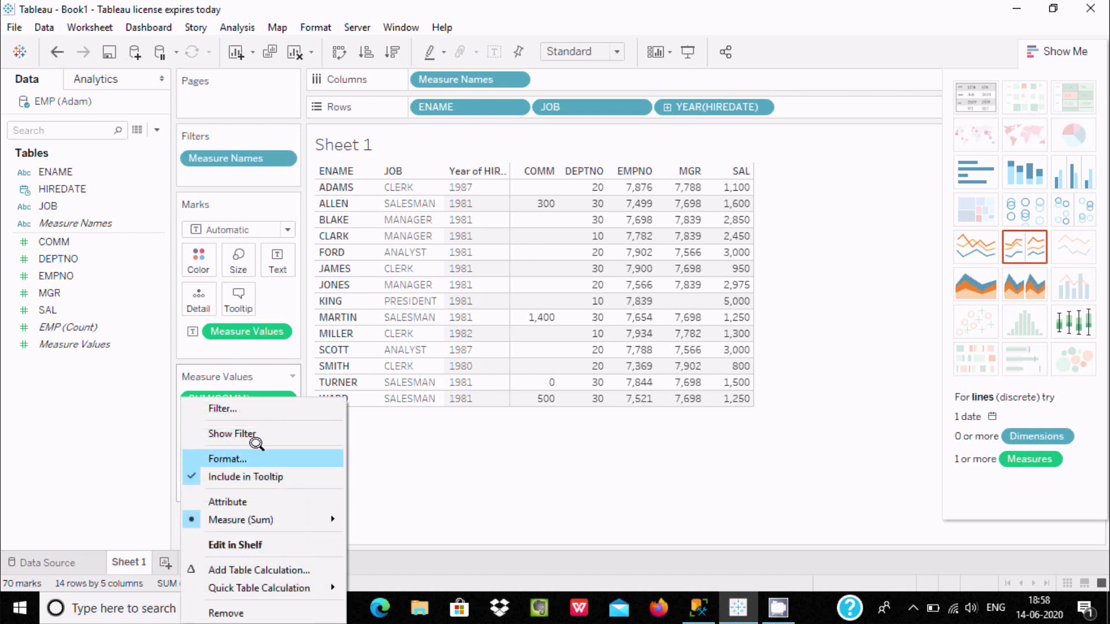
left_click(234, 406)
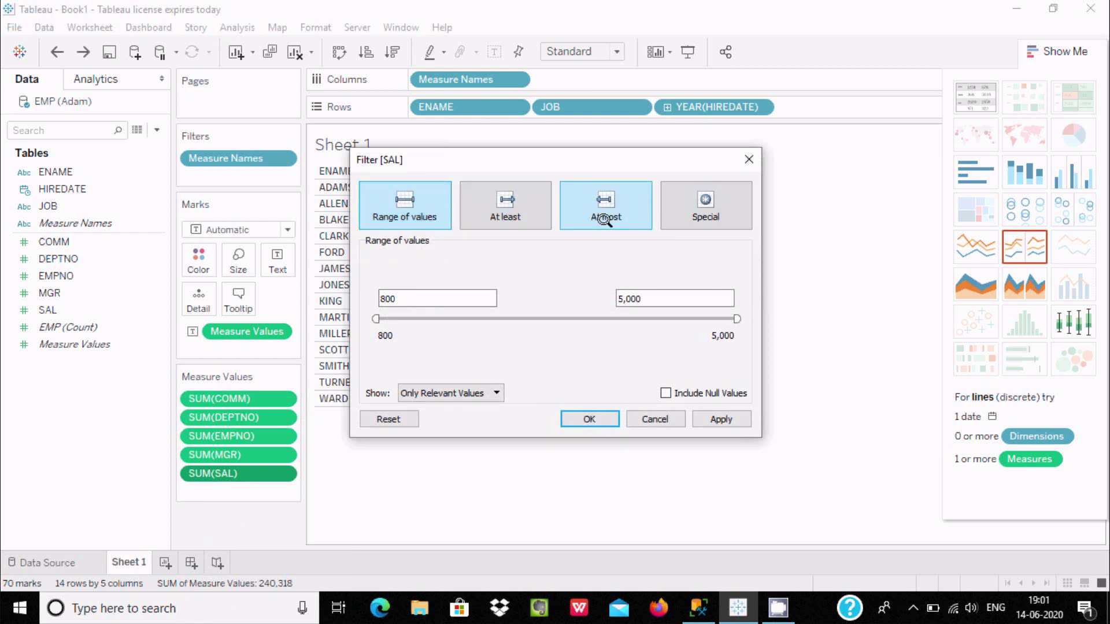
left_click_drag(372, 314, 562, 313)
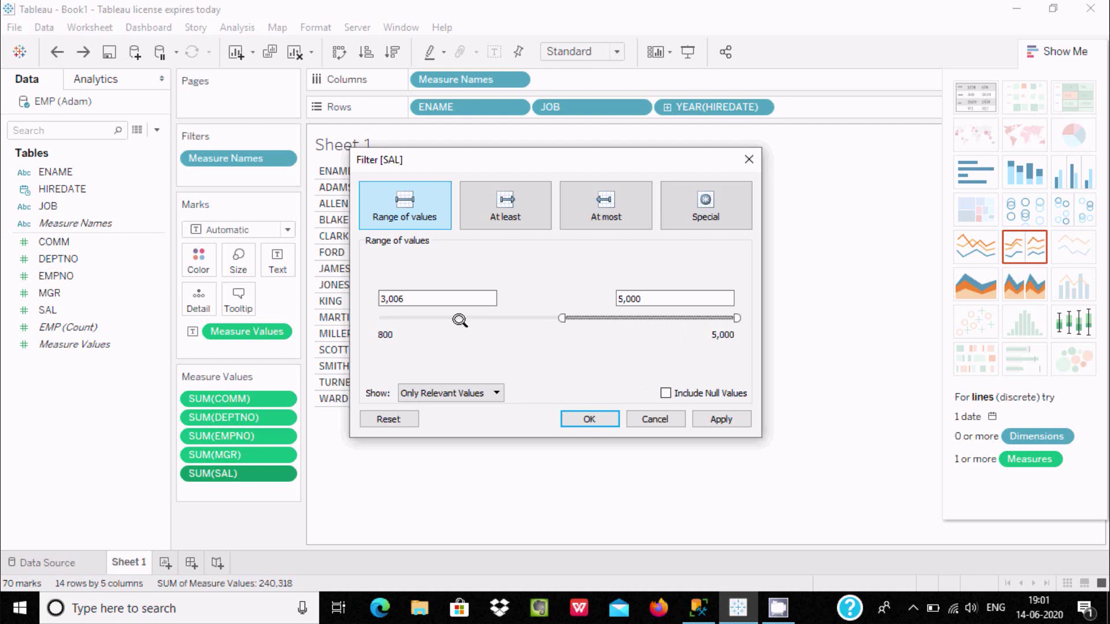
left_click(413, 291)
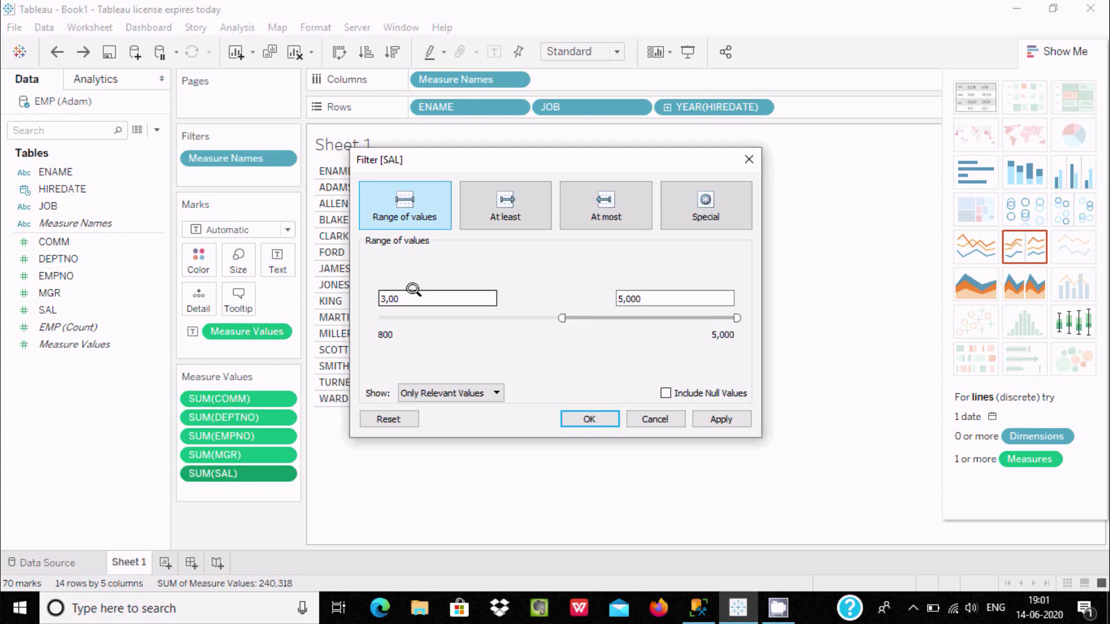
left_click(588, 416)
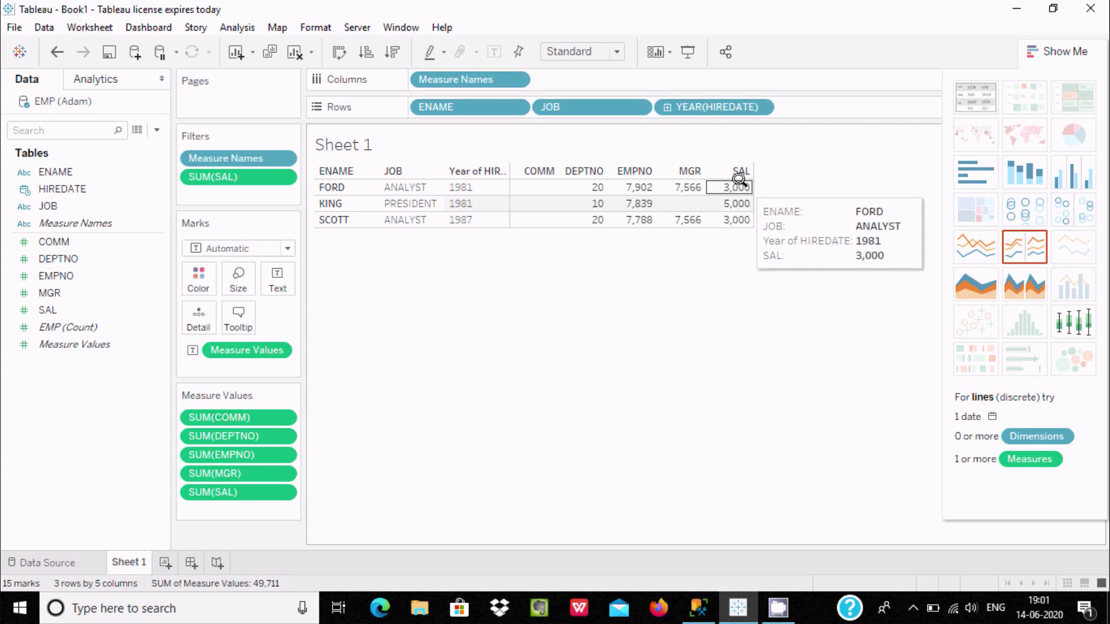
mouse_move(741, 185)
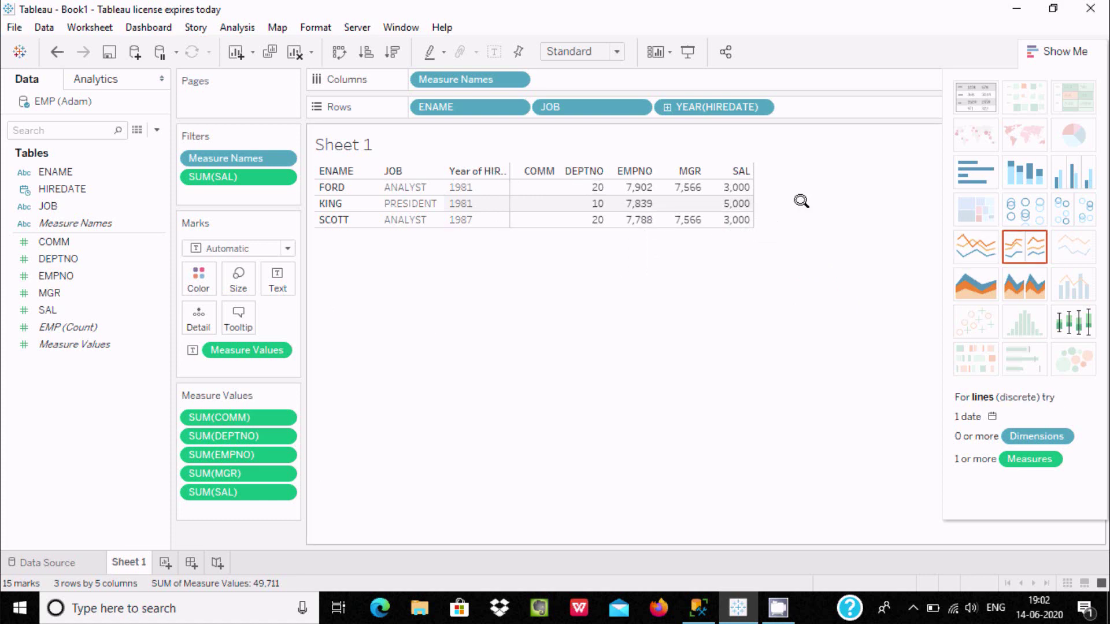
mouse_move(705, 192)
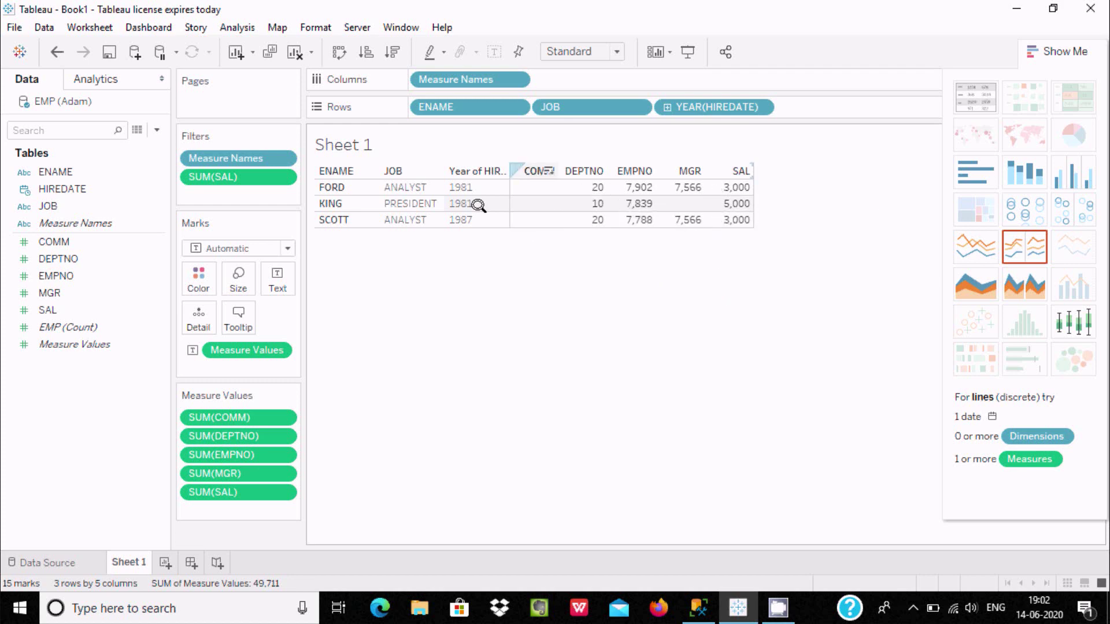
Step: Change the SAL filter to At least with a minimum above 3,000 and compare the result with the EMP query results in SQL Server Management Studio
right_click(274, 489)
left_click(248, 402)
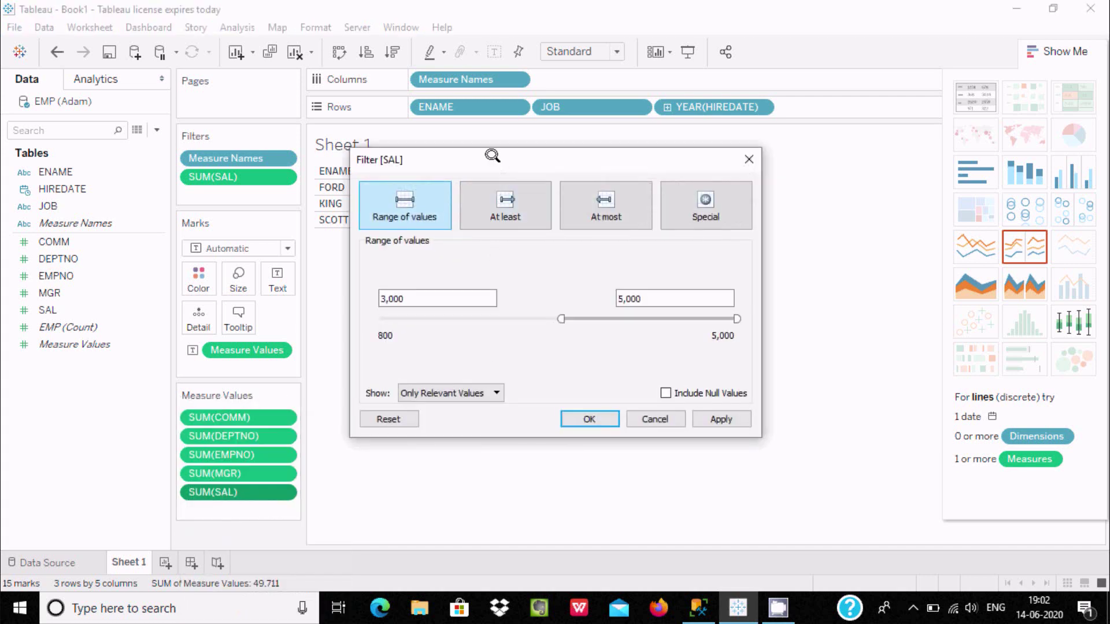
left_click(498, 191)
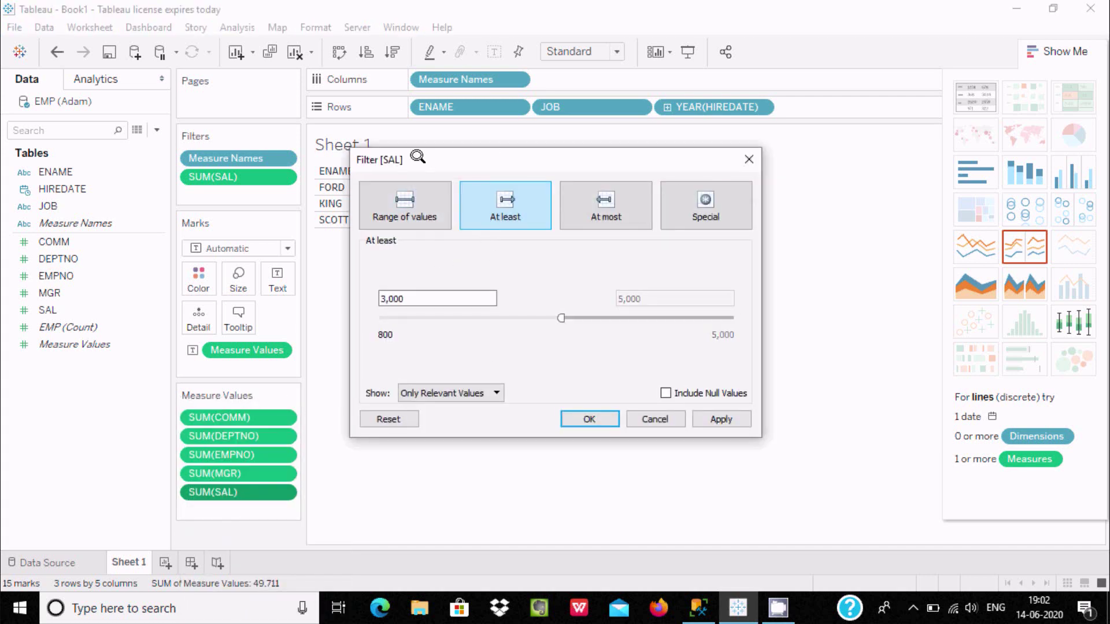
left_click_drag(417, 156, 414, 265)
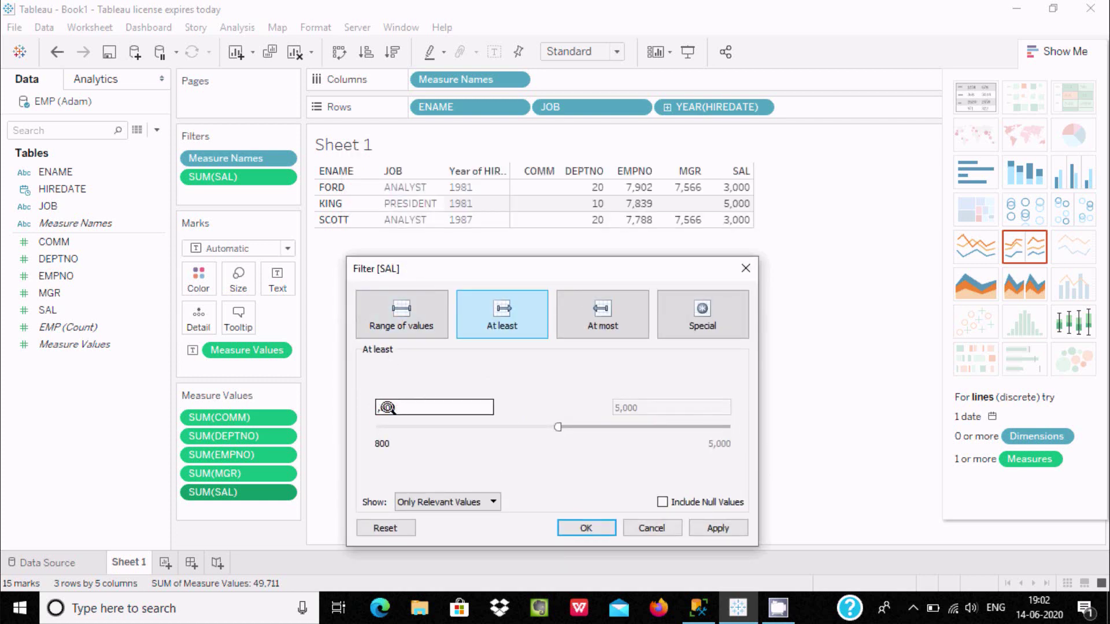
left_click(586, 528)
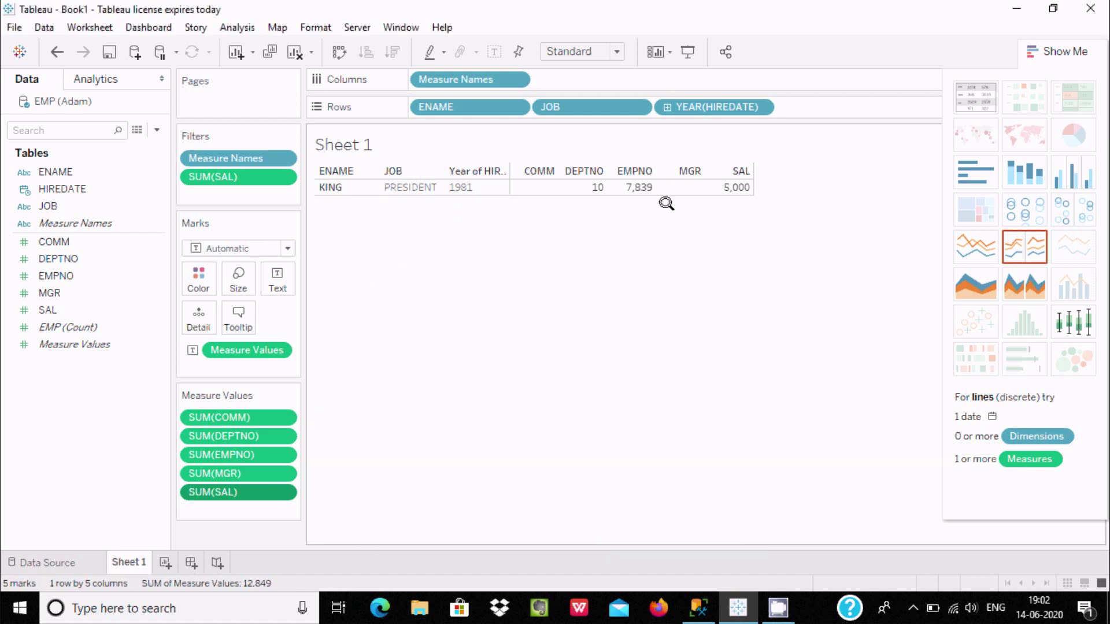
mouse_move(716, 184)
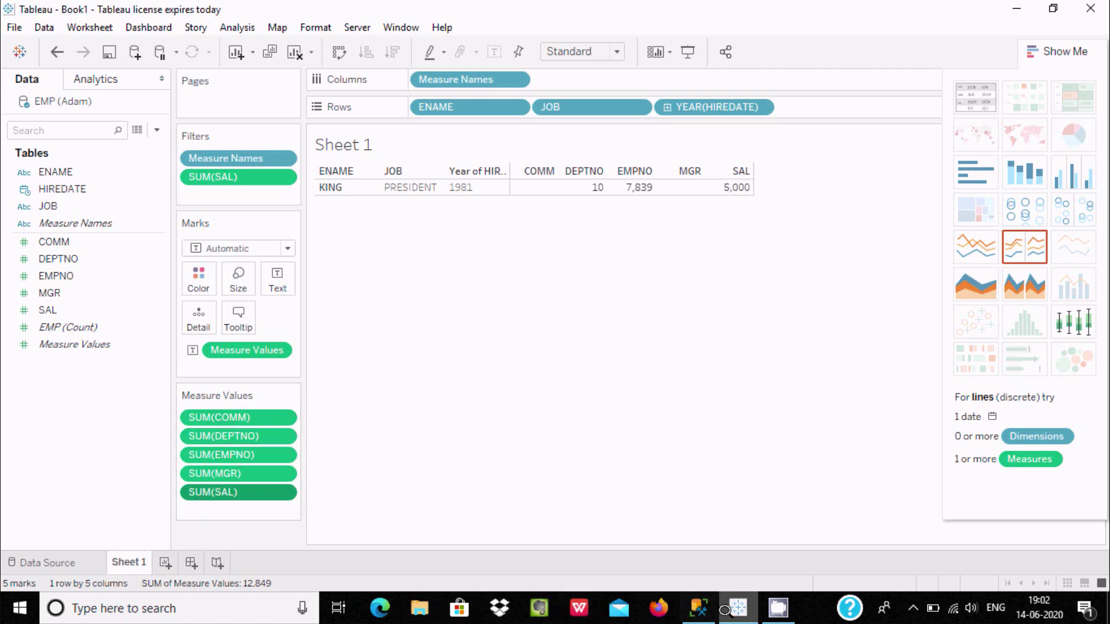
left_click(699, 607)
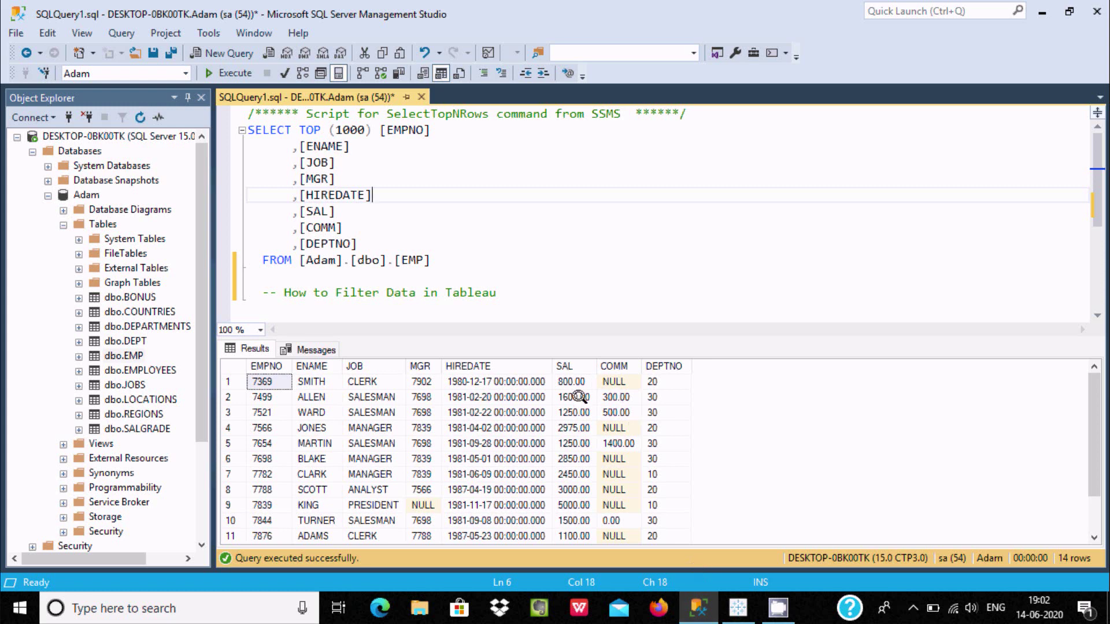
left_click(570, 502)
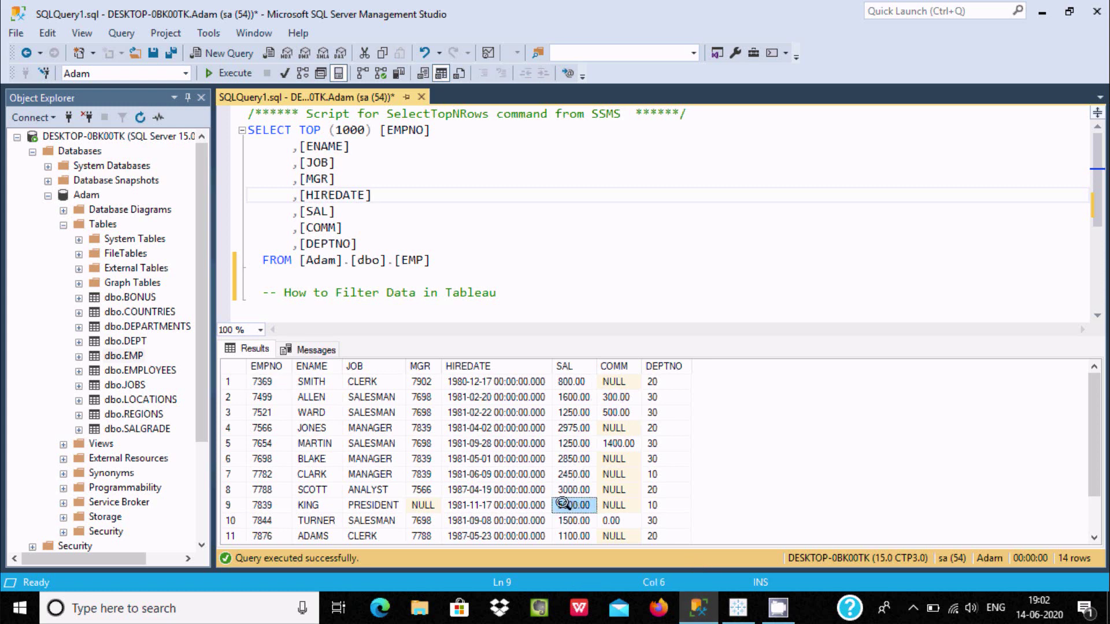
left_click(738, 607)
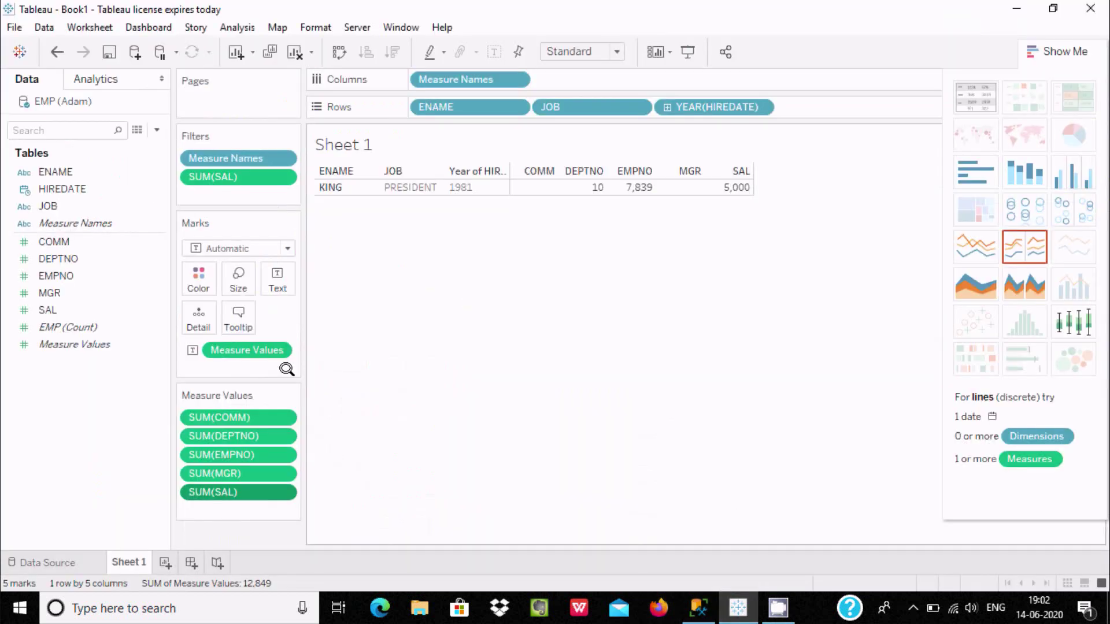
Step: Set the At least minimum of the SAL filter to 2500 and apply it to the sheet
right_click(278, 490)
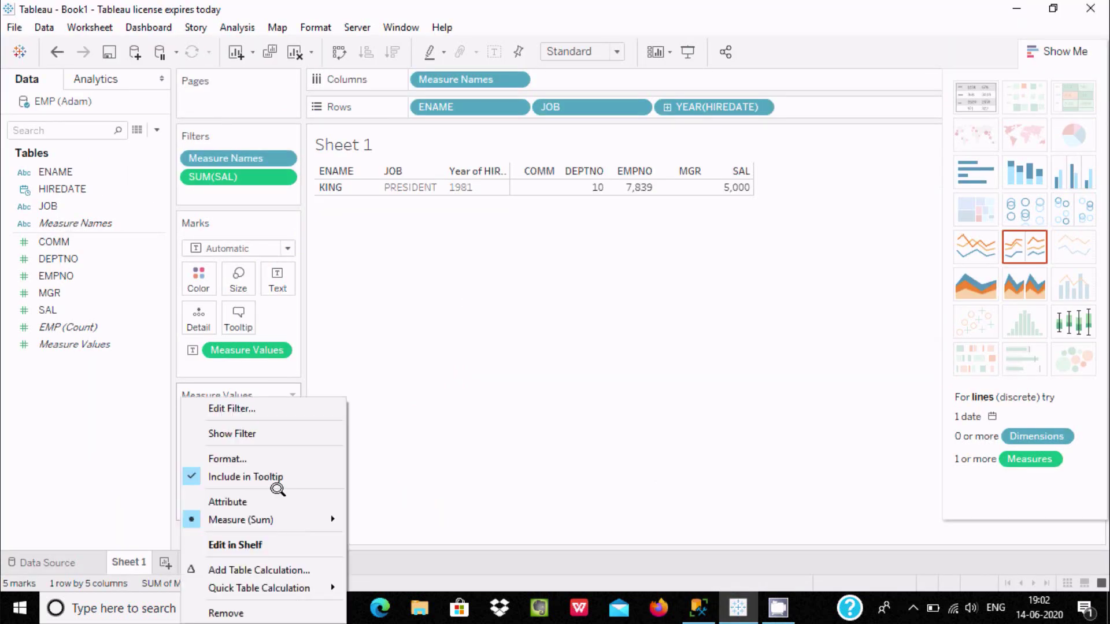
left_click(258, 410)
left_click(383, 296)
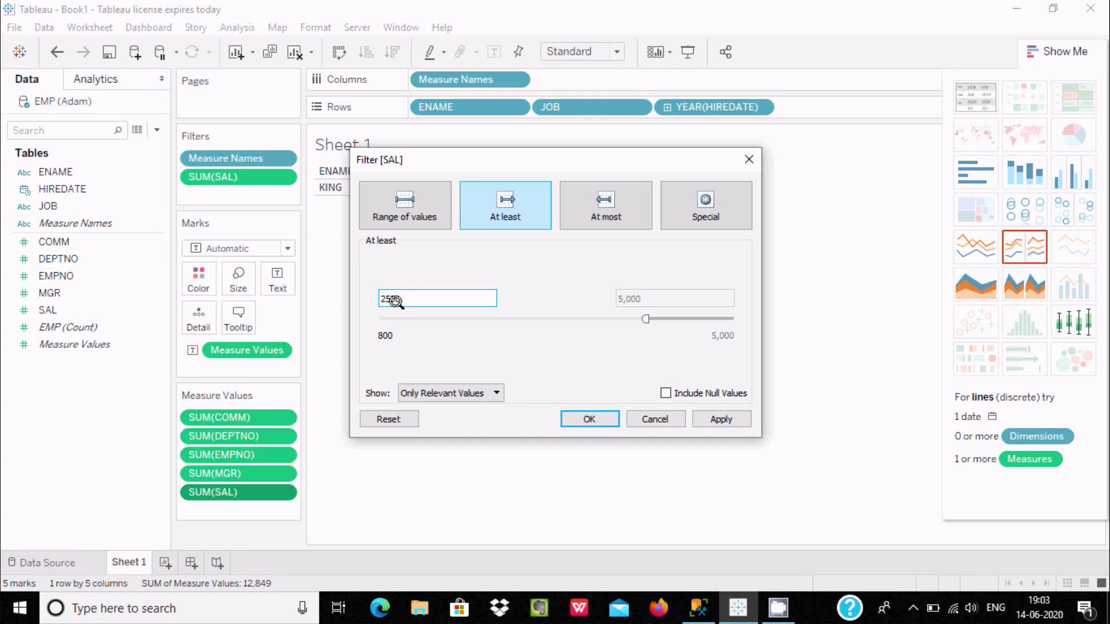
type("00")
left_click(573, 418)
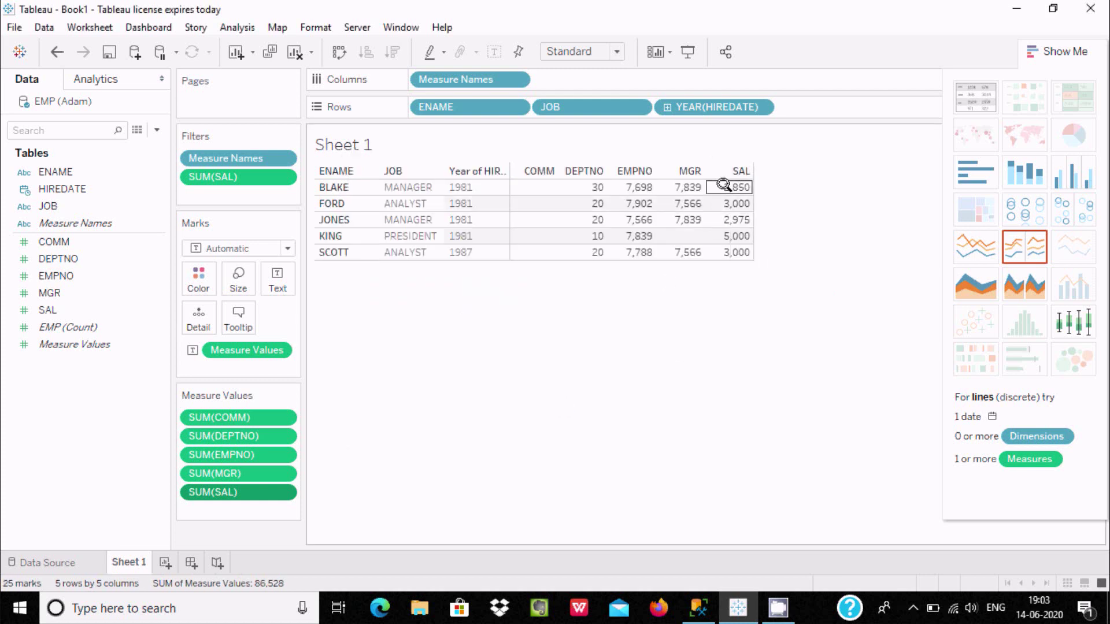
mouse_move(731, 187)
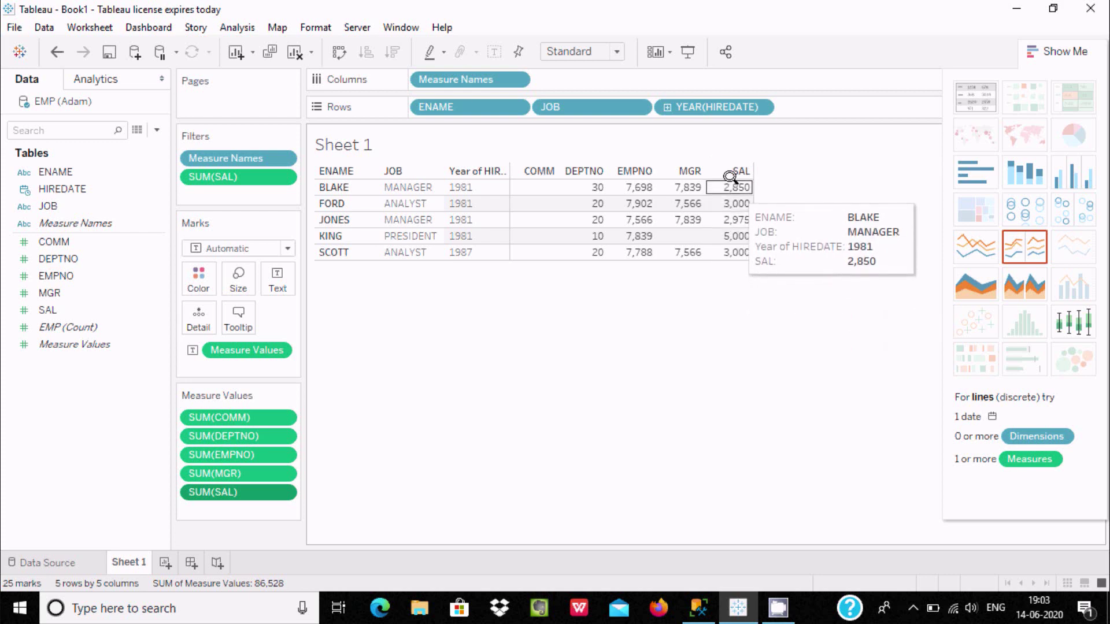
Step: Change the SAL filter to At most with a maximum of 2,500 and apply it to the sheet
right_click(279, 492)
left_click(255, 430)
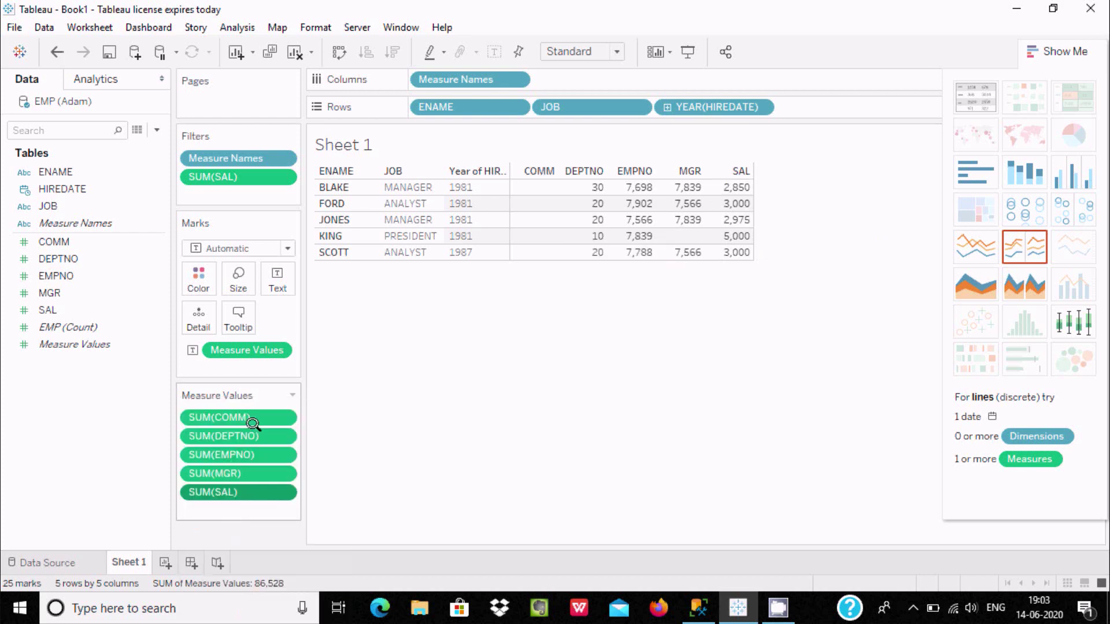
right_click(270, 489)
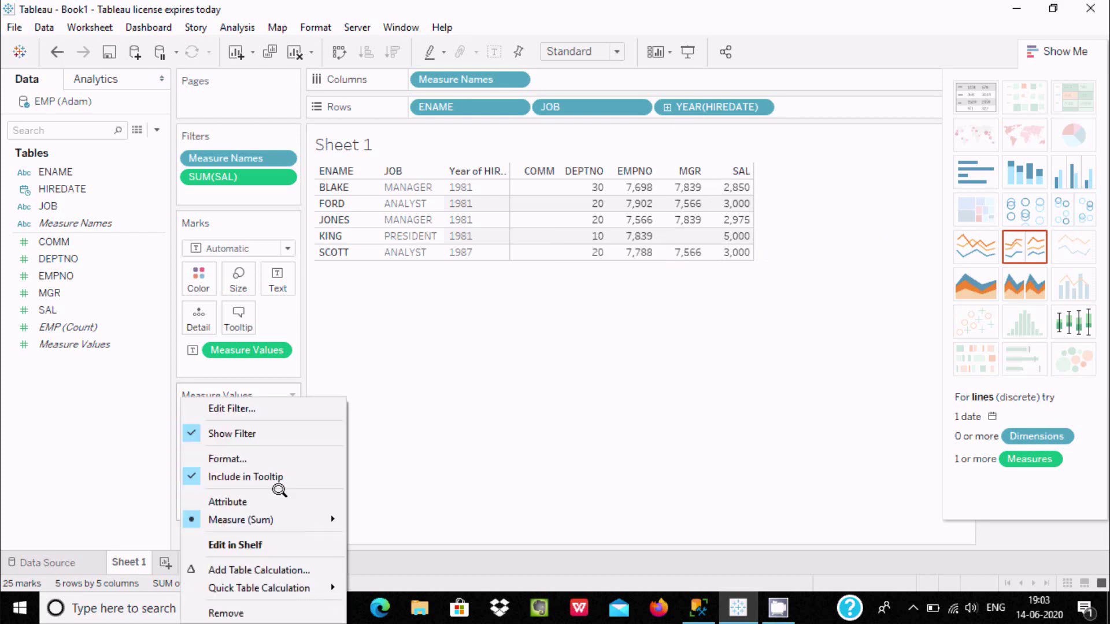
left_click(255, 408)
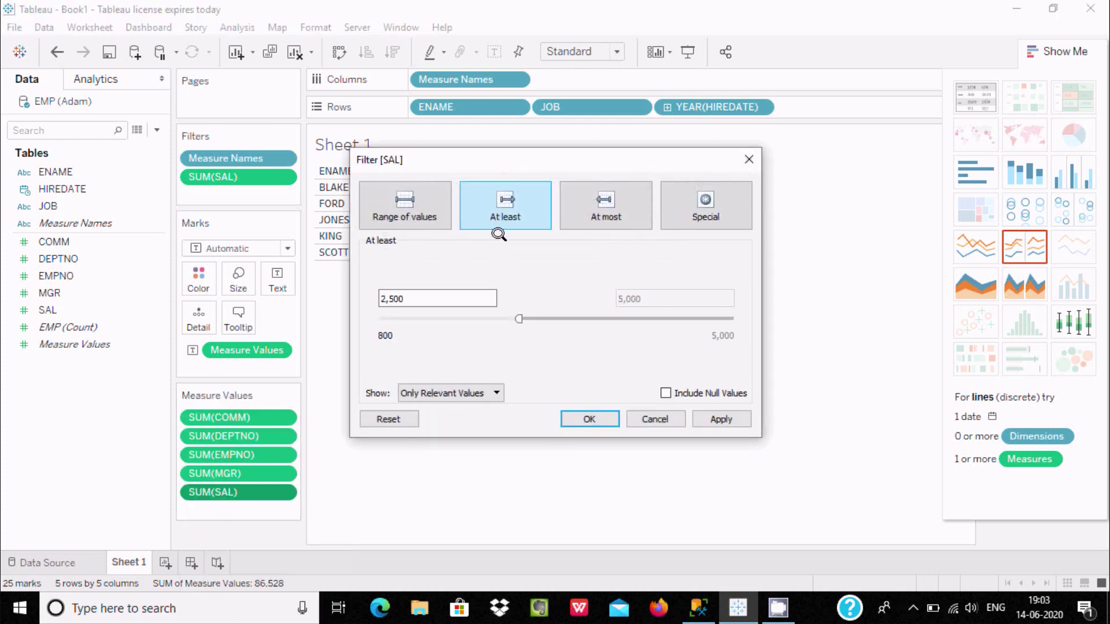
left_click(588, 183)
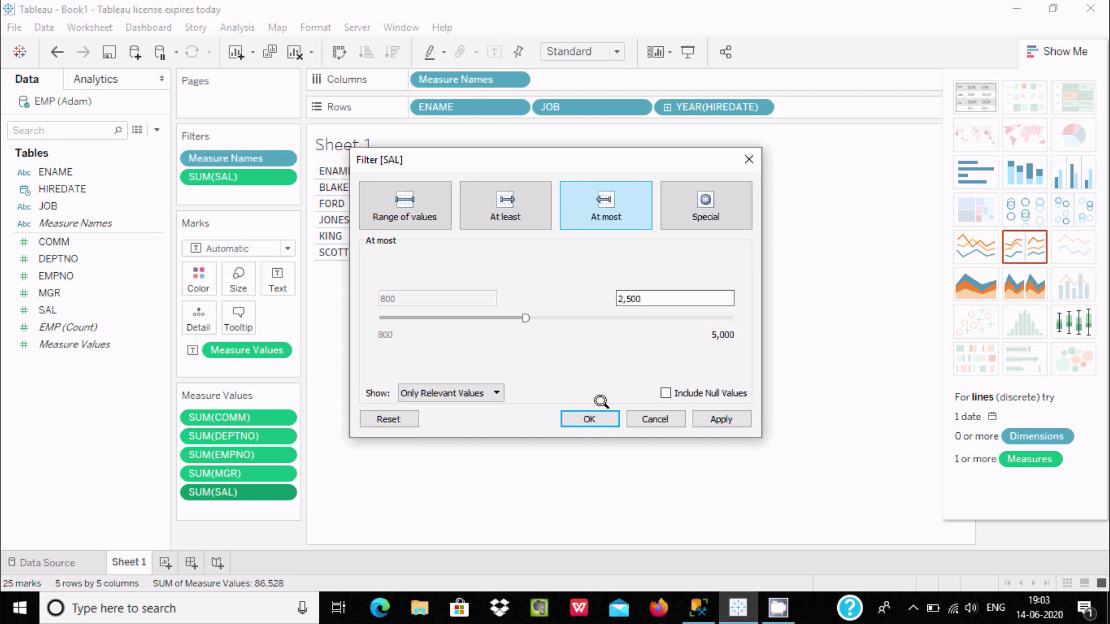
left_click(591, 418)
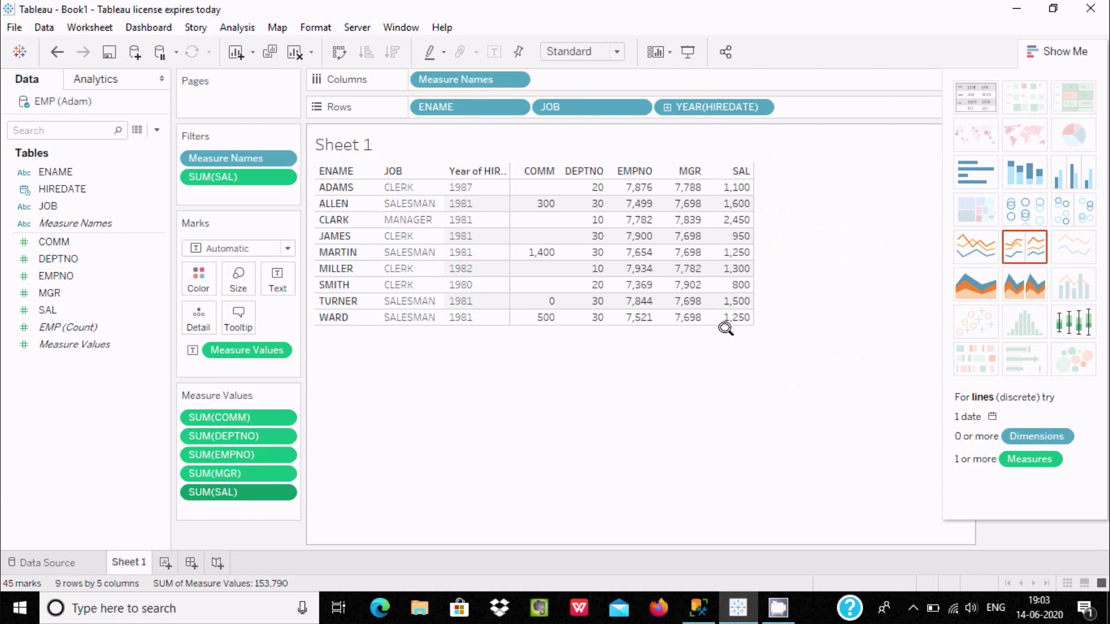
right_click(280, 491)
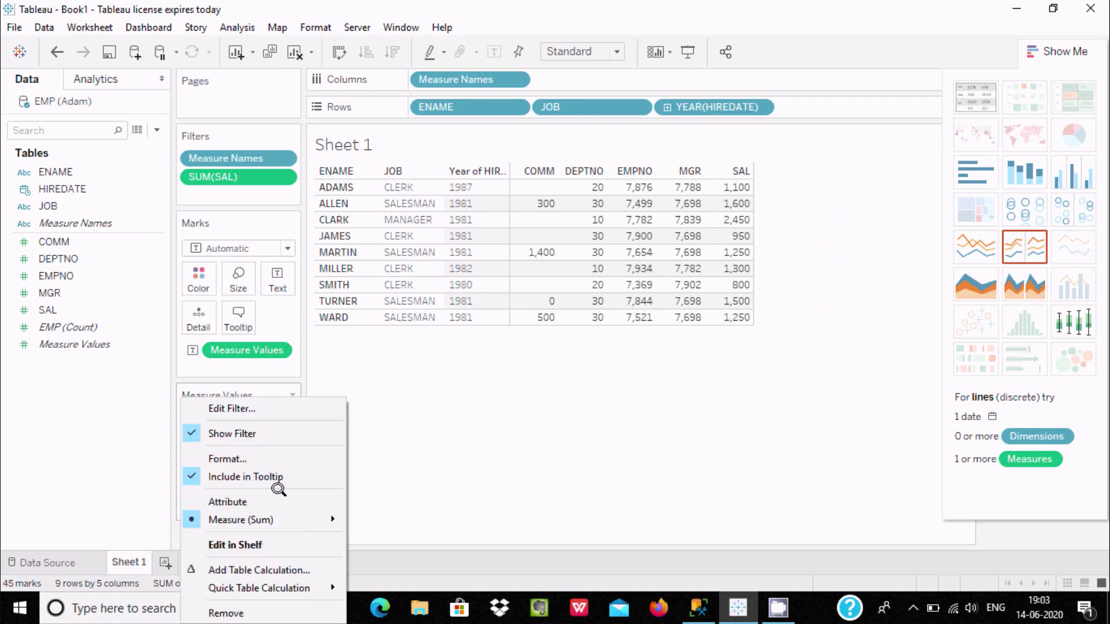
left_click(266, 410)
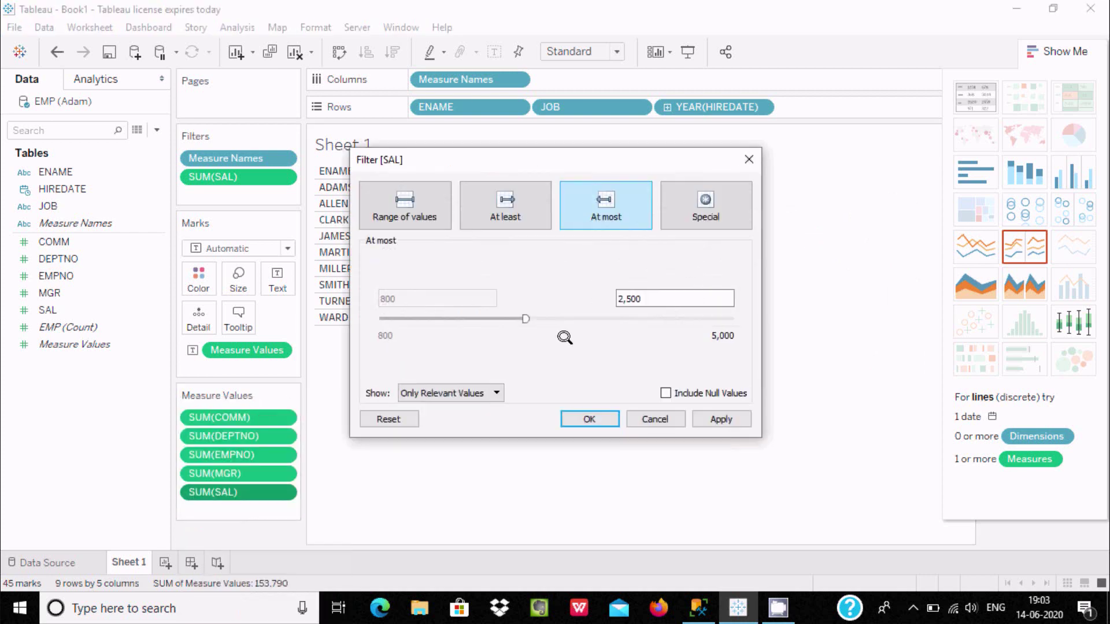
left_click(706, 200)
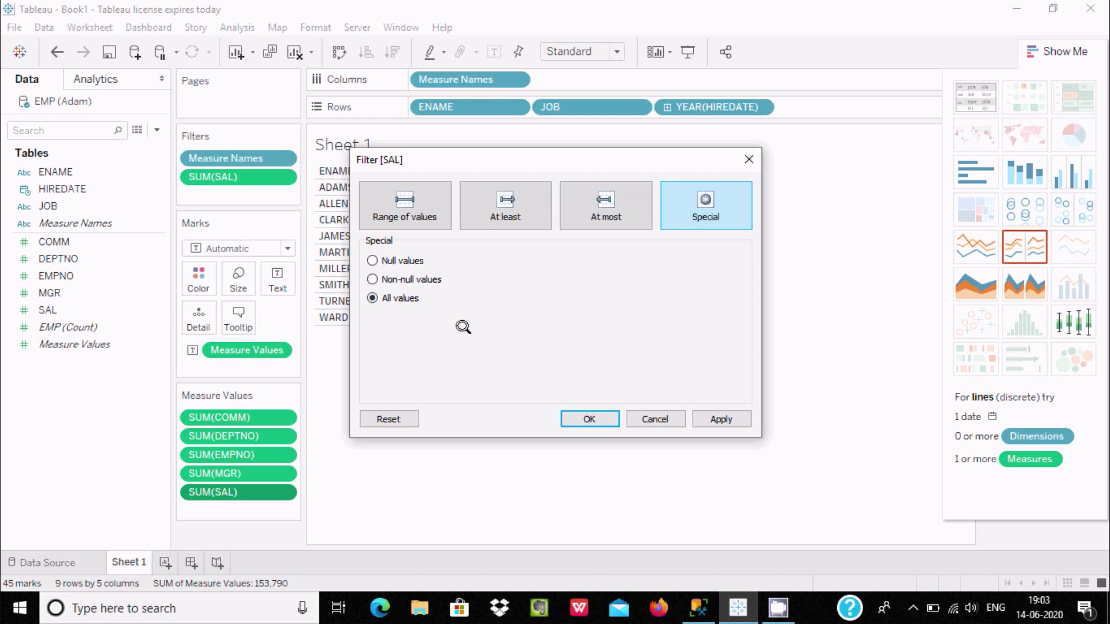
left_click(655, 419)
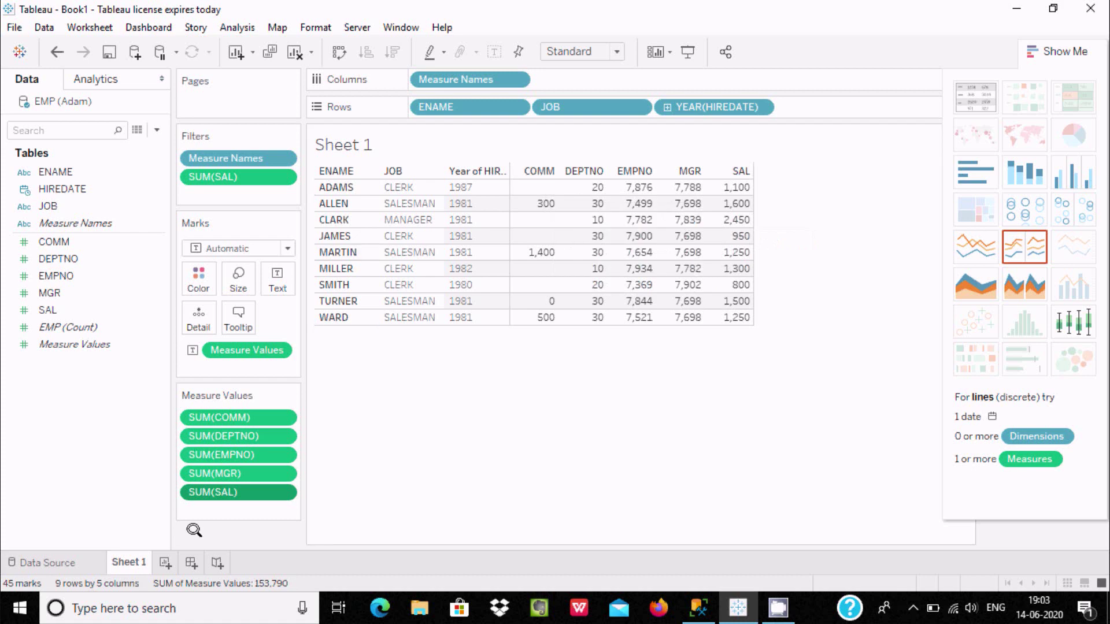
Step: Filter COMM with the Special option Non-null values and compare the result with the COMM column of the query results in SQL Server Management Studio
left_click(276, 416)
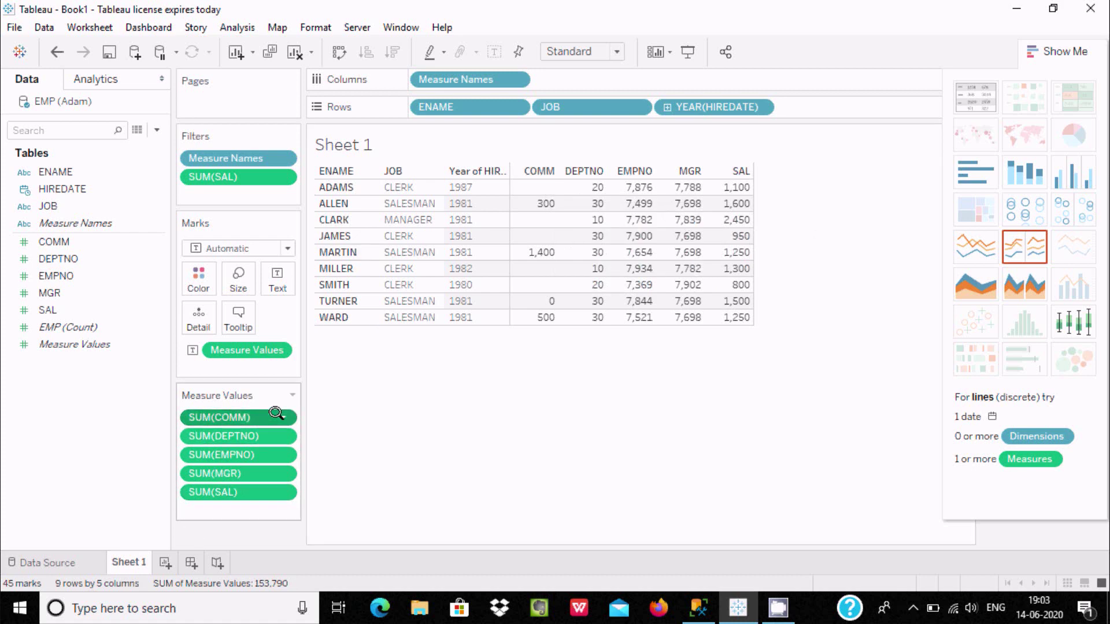
right_click(267, 415)
left_click(262, 408)
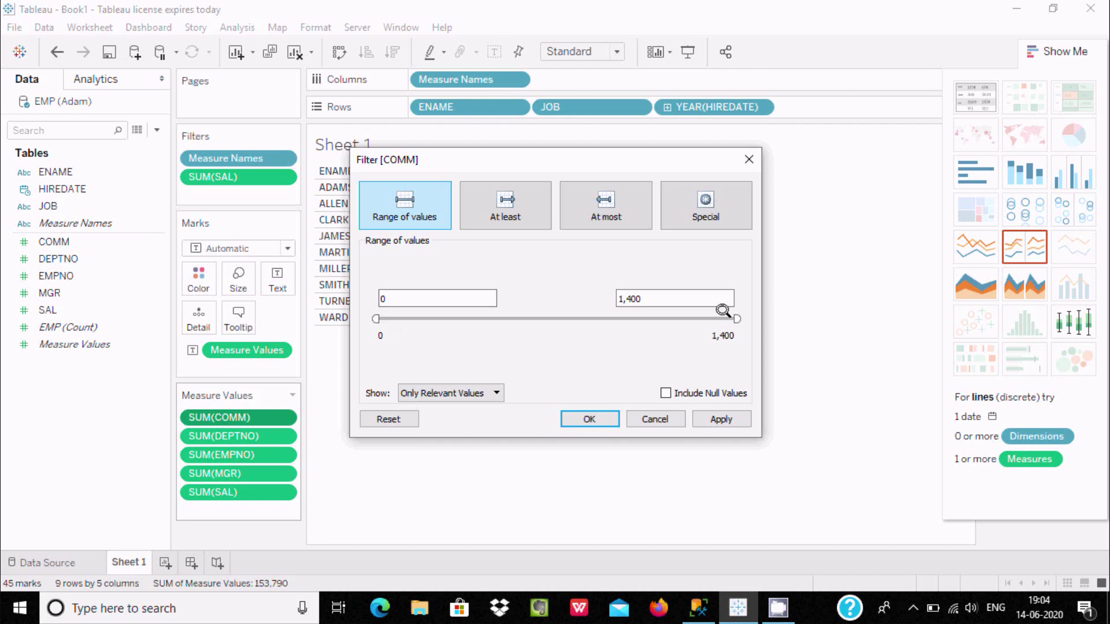
left_click(703, 199)
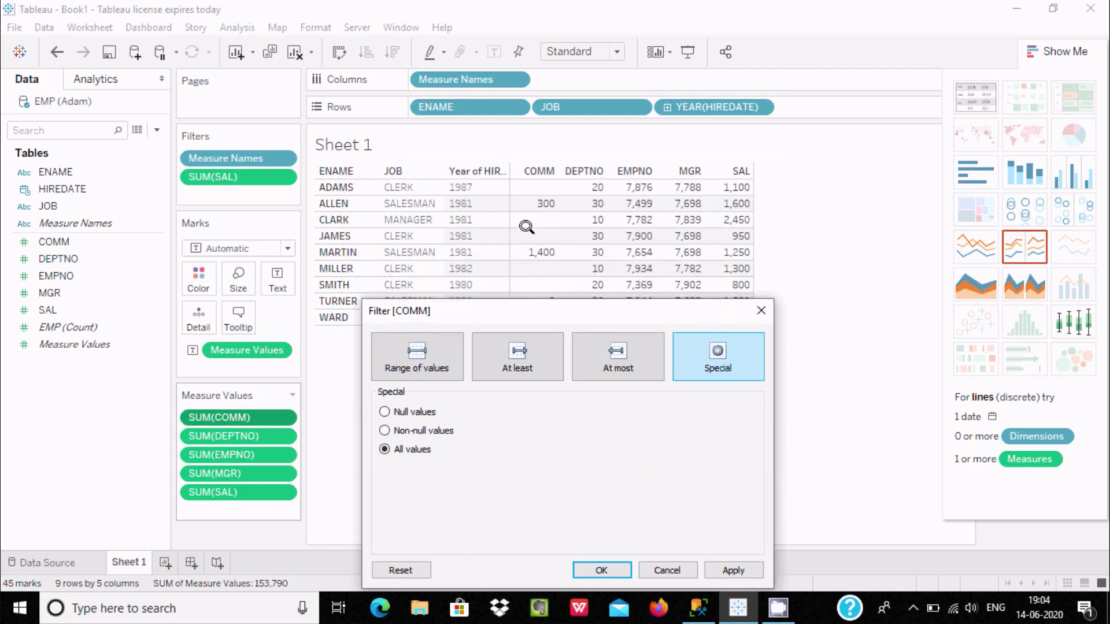
left_click(384, 430)
left_click(603, 570)
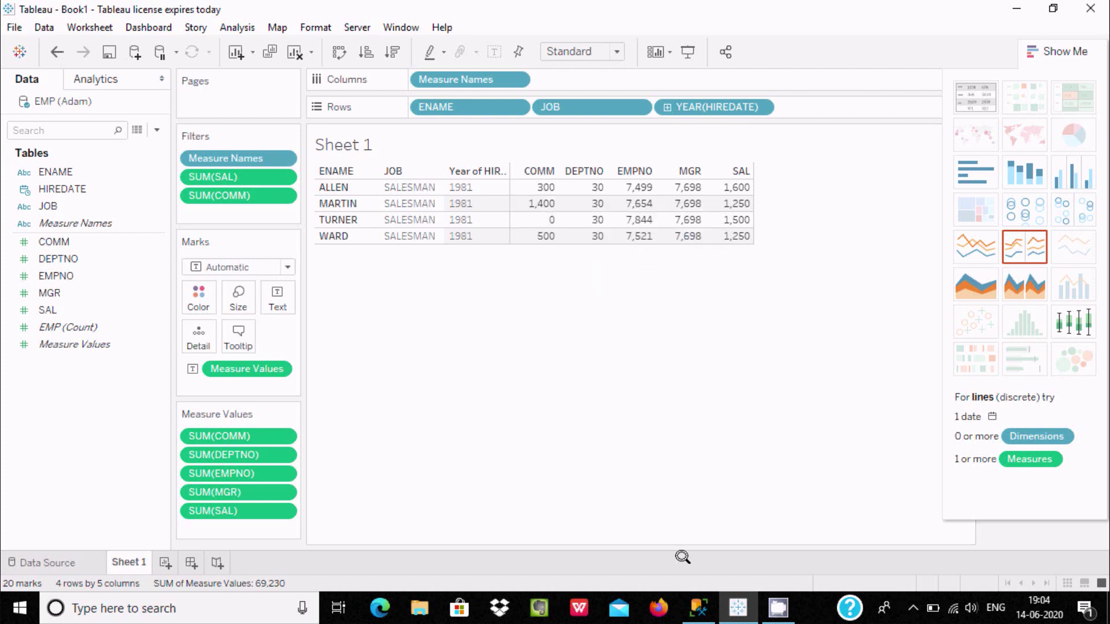
left_click(699, 601)
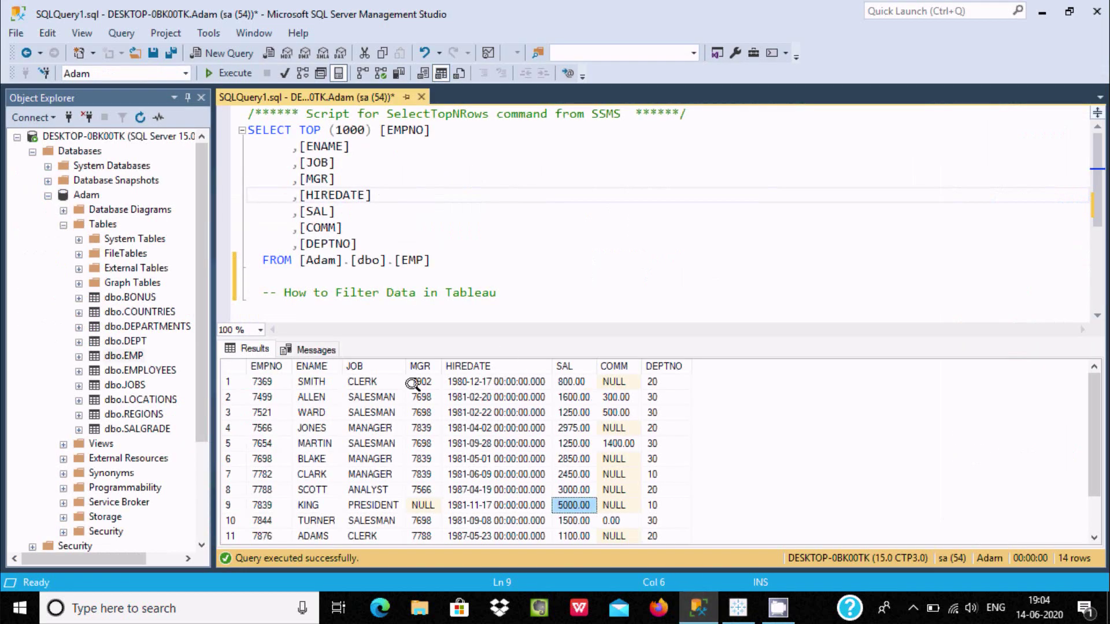
left_click(615, 381)
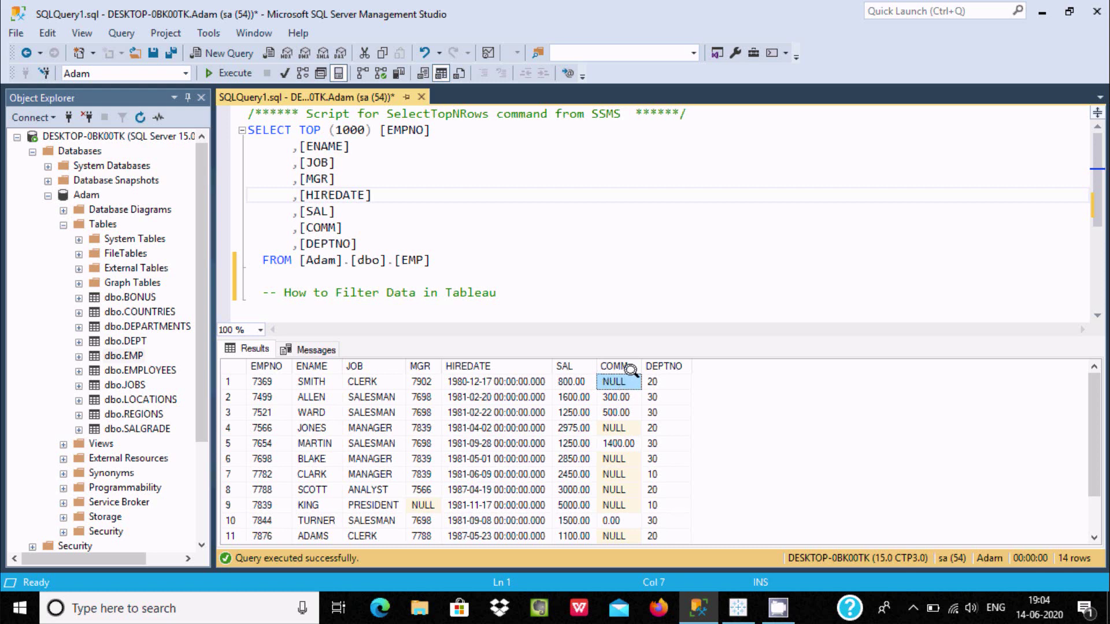
left_click(701, 608)
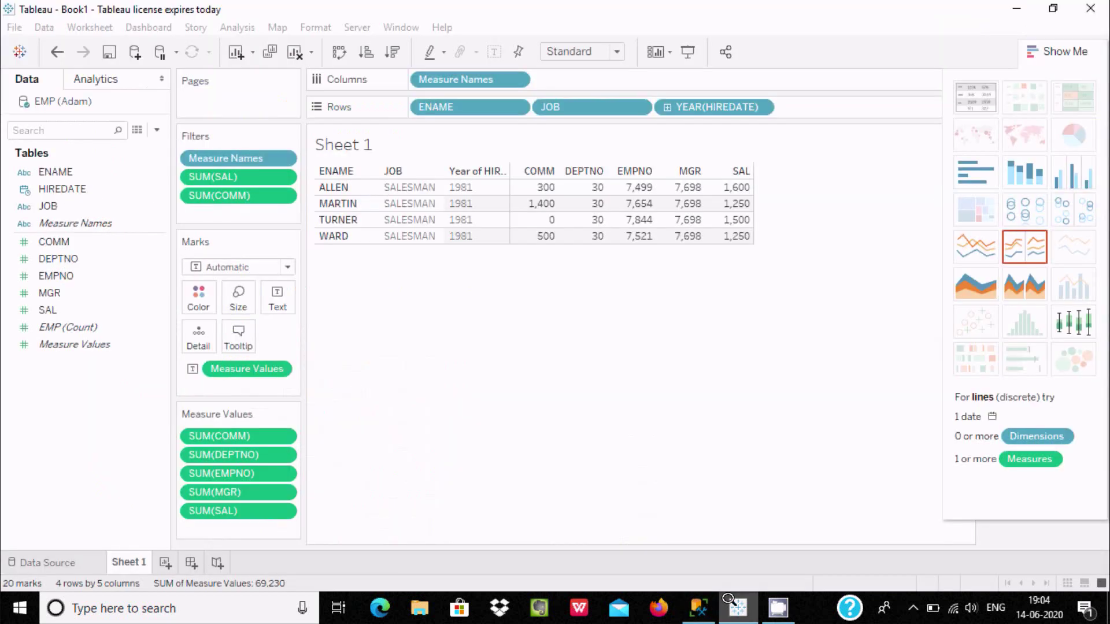
right_click(278, 449)
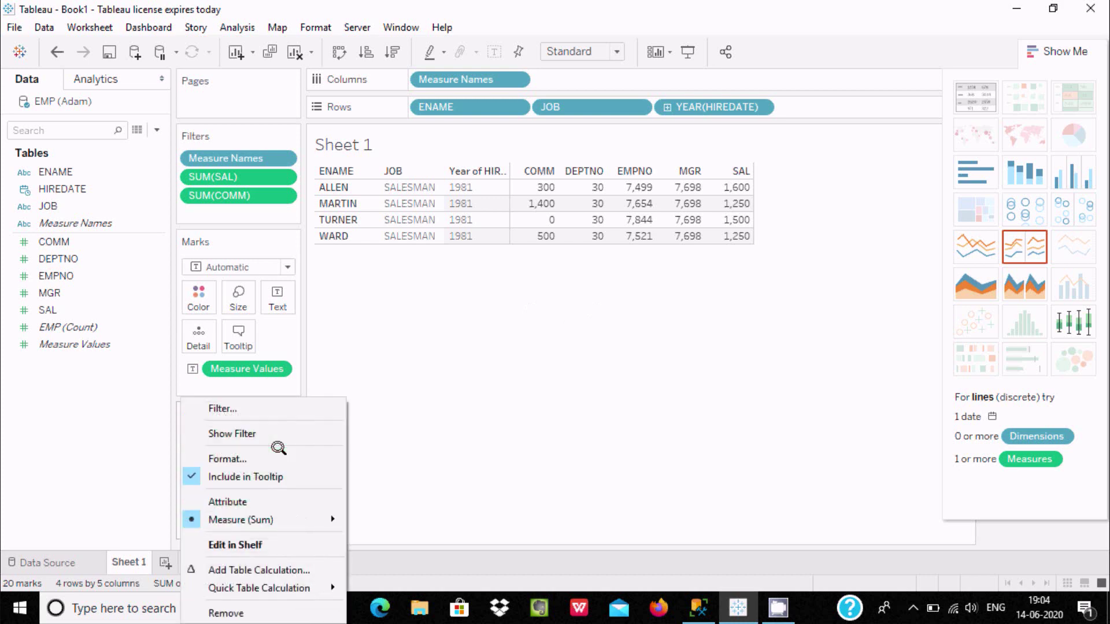
left_click(234, 408)
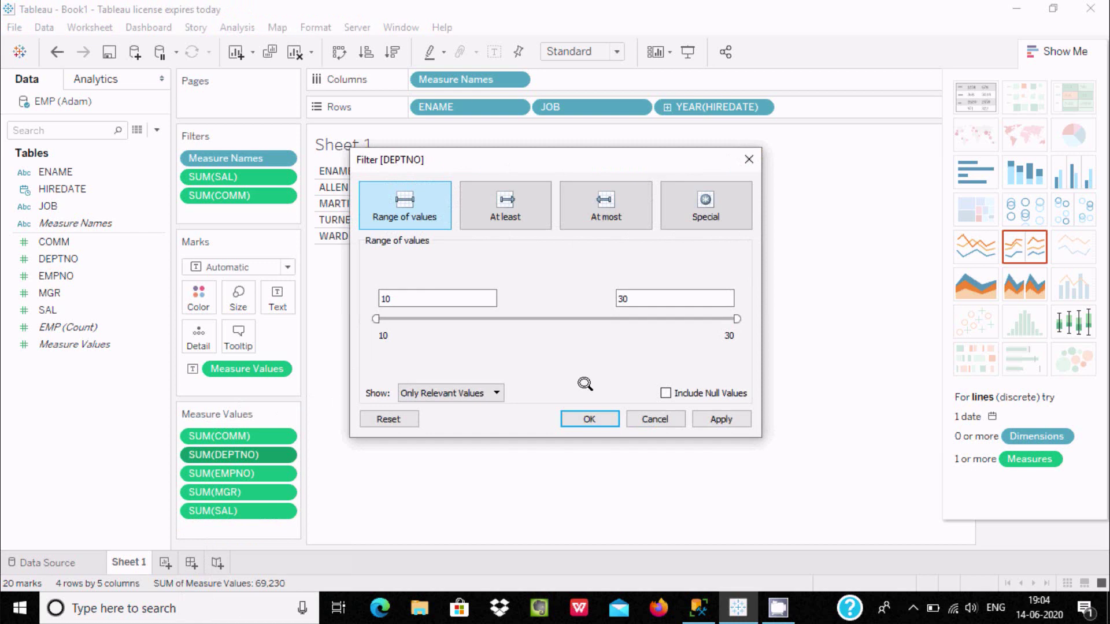
left_click_drag(515, 150, 637, 274)
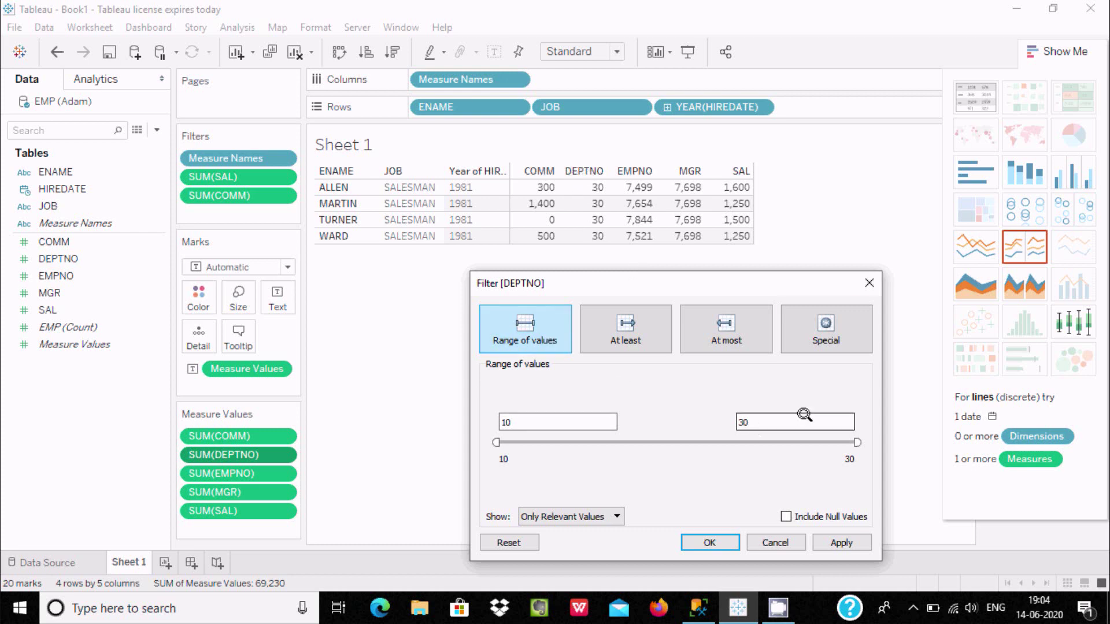
left_click(772, 541)
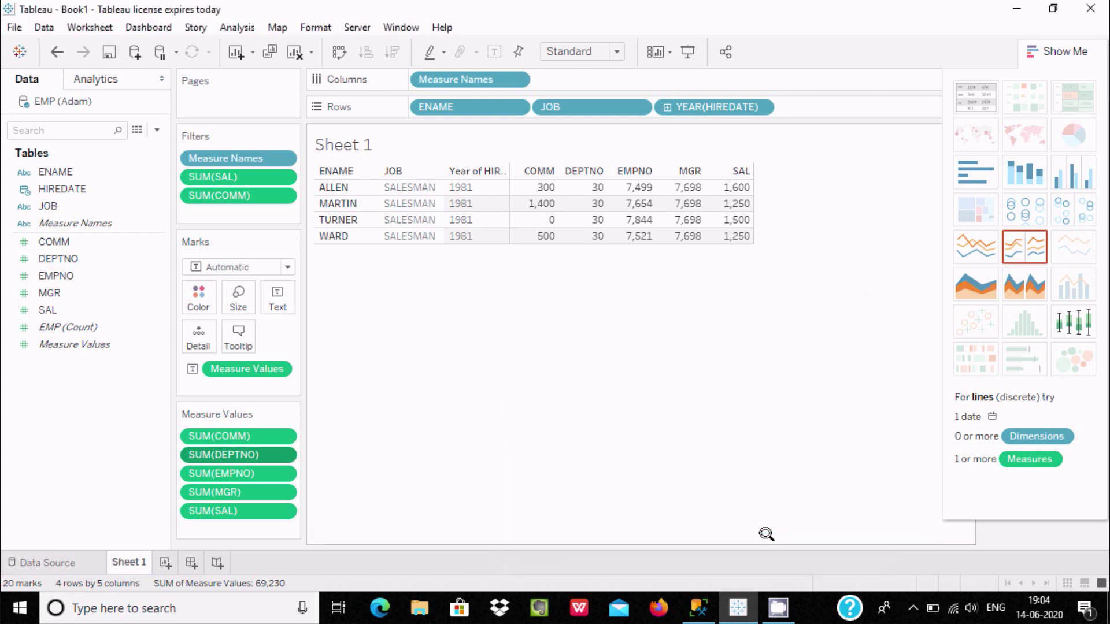
Step: Change the SAL filter to a range of values from 0 to 5,000
right_click(275, 507)
left_click(235, 409)
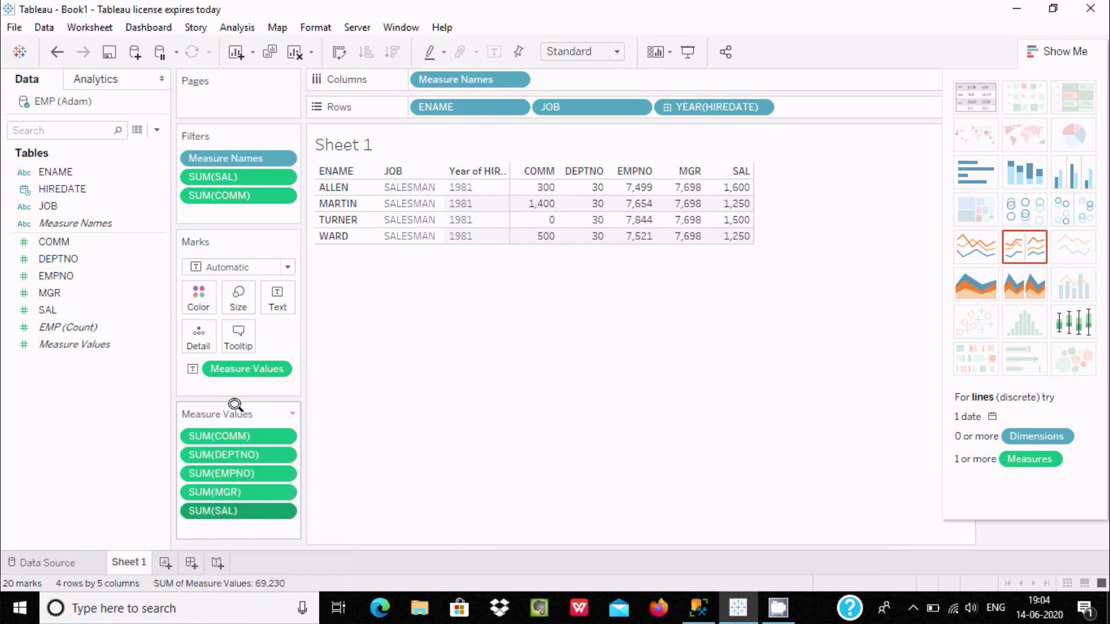
left_click(622, 296)
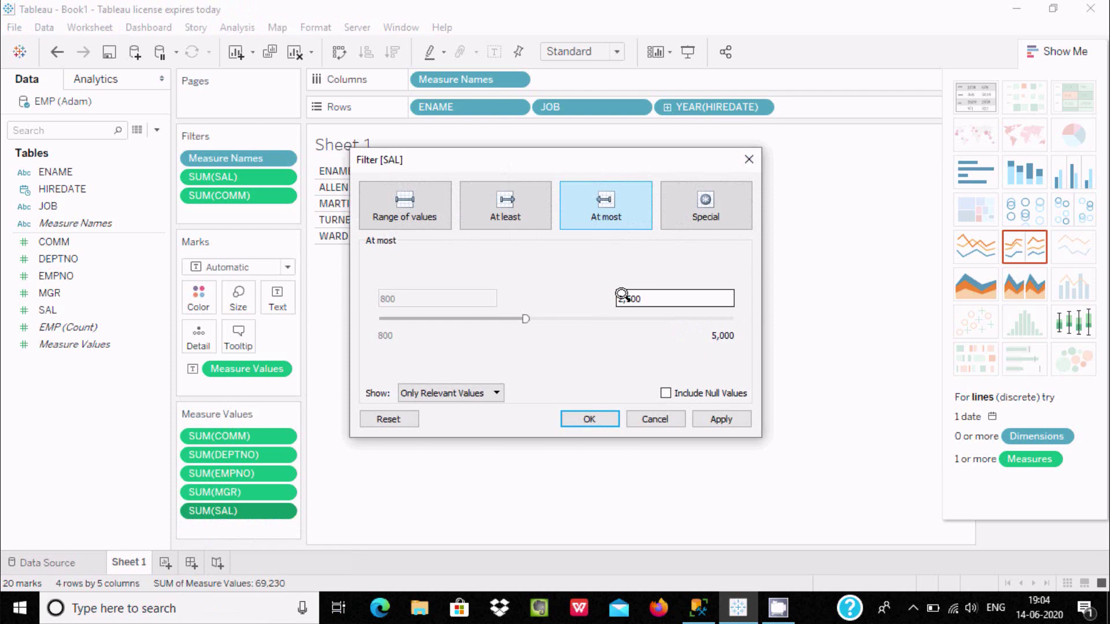
left_click(408, 206)
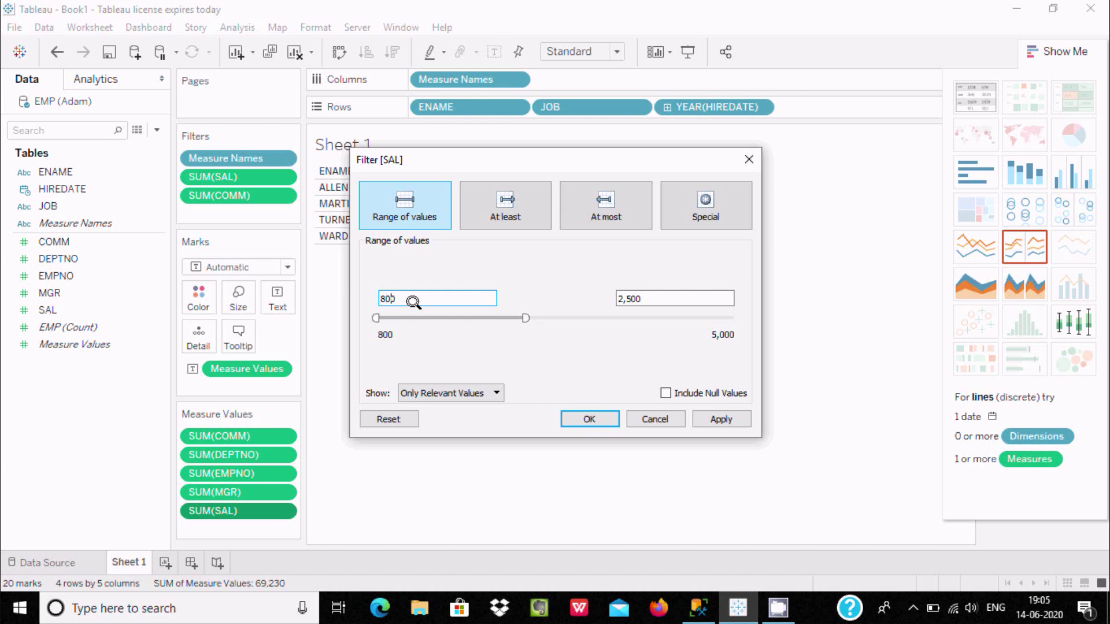
left_click(681, 297)
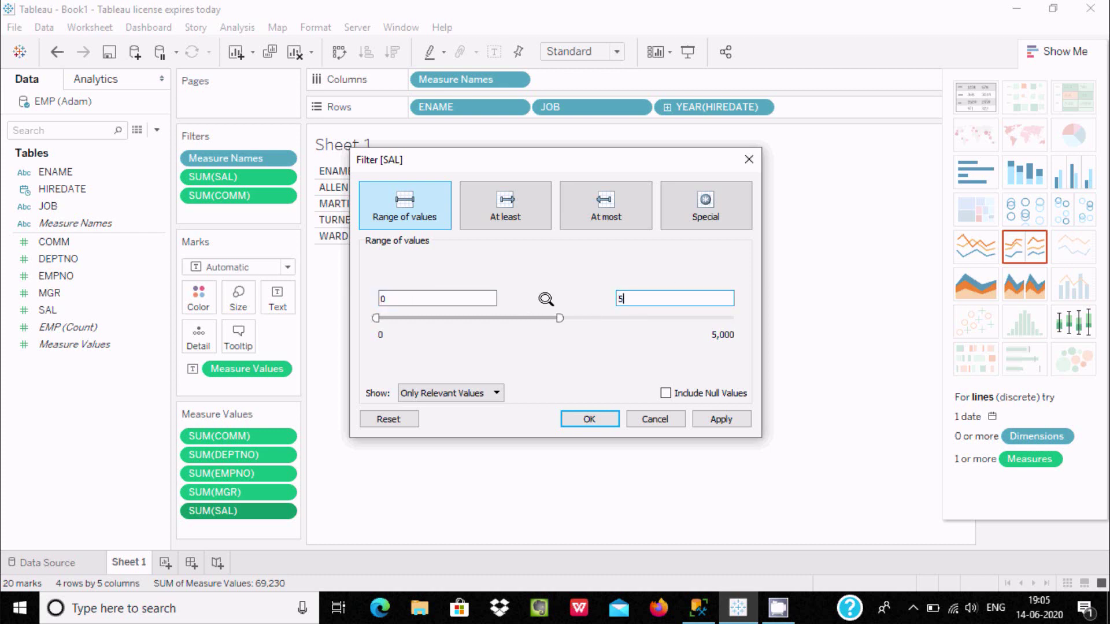
left_click(589, 419)
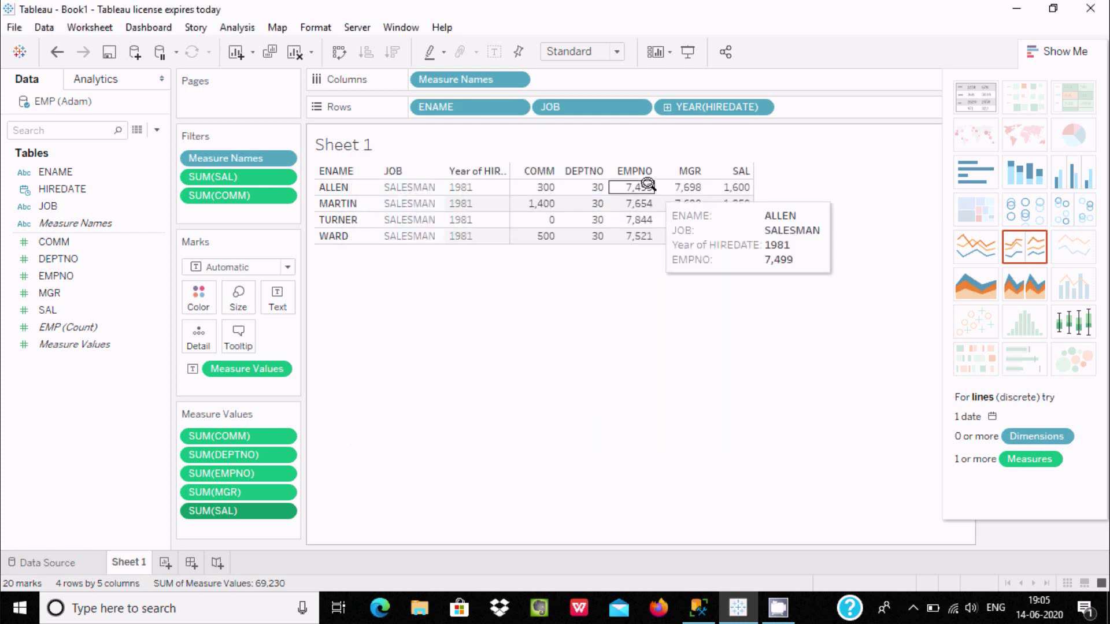
Step: Switch the COMM filter's Special option to Null values and apply it to the sheet
left_click(287, 436)
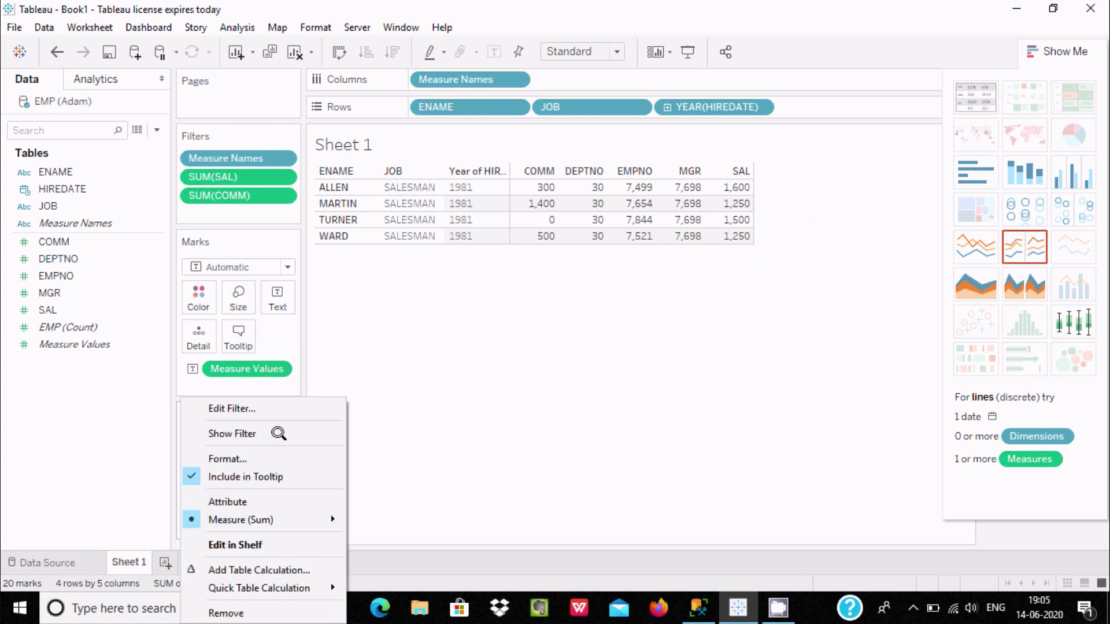
left_click(231, 409)
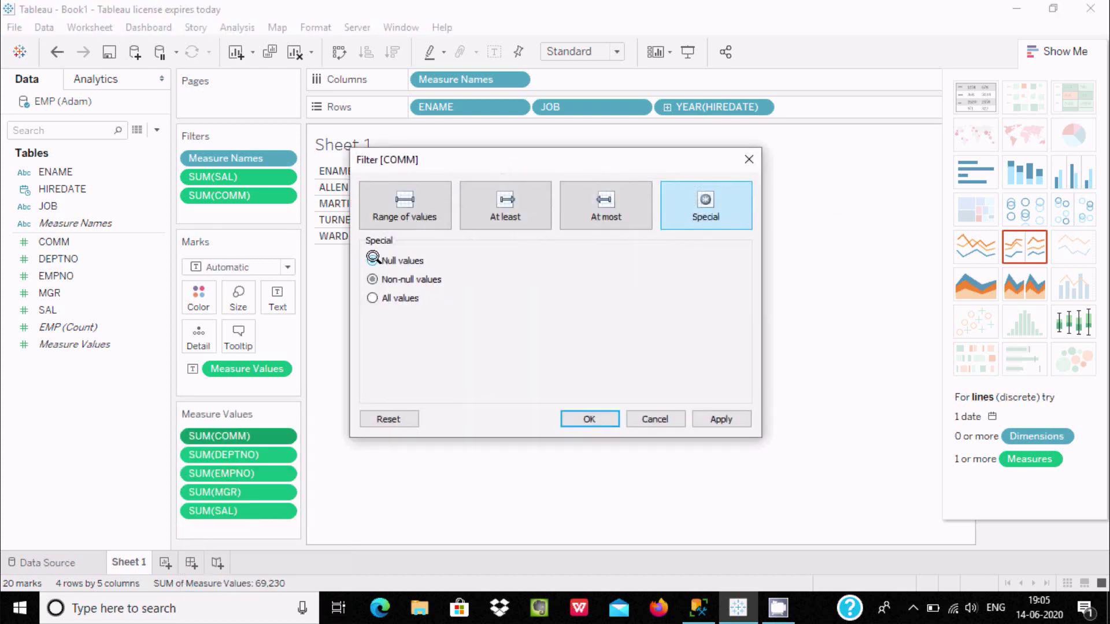
left_click(373, 260)
left_click(586, 419)
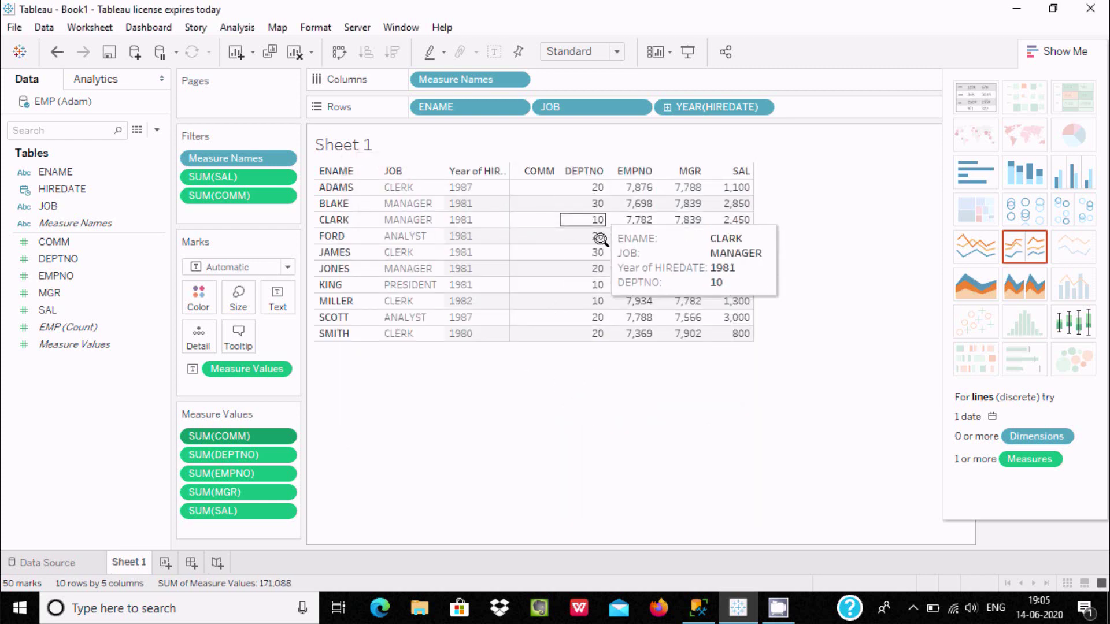
Step: Filter DEPTNO with an At most limit that keeps only departments 10 and 20 in the sheet
right_click(280, 453)
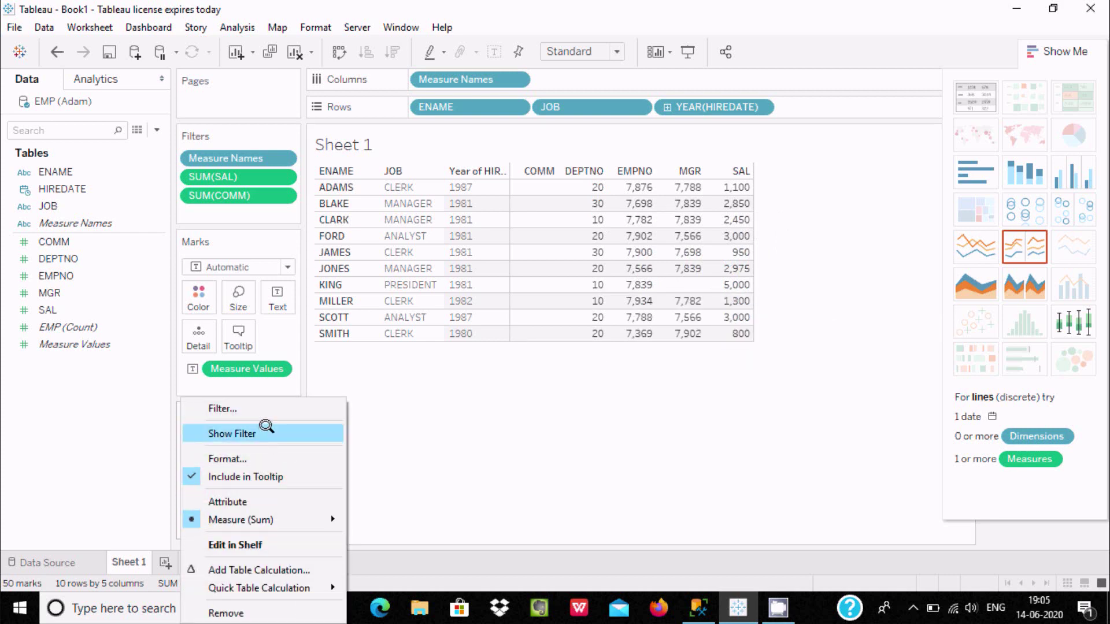
left_click(263, 409)
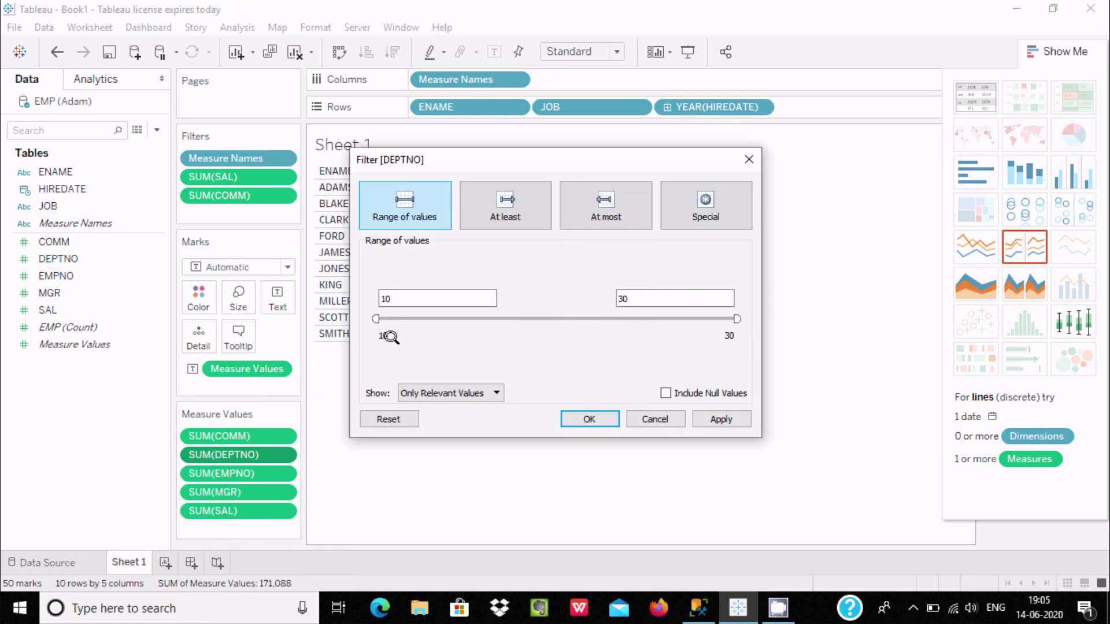
left_click(636, 299)
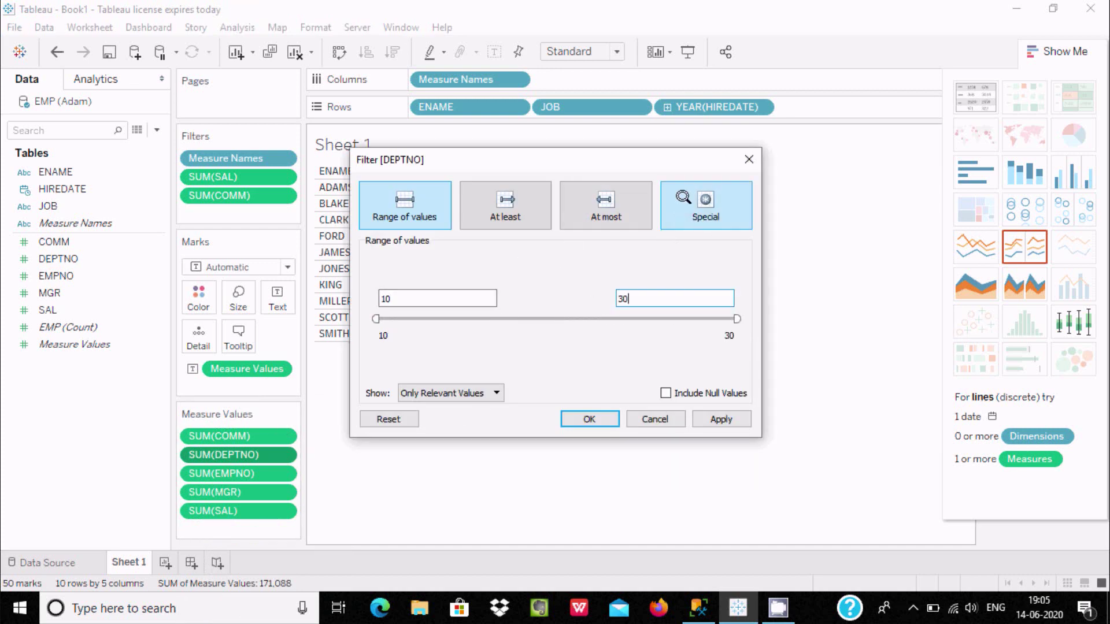
left_click(508, 194)
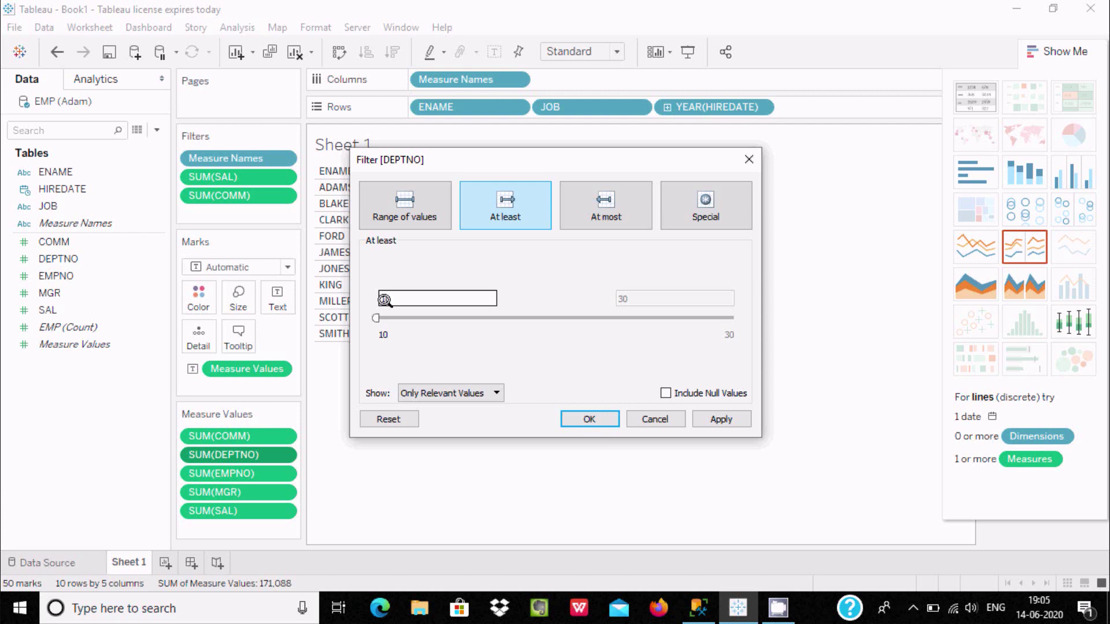
left_click(603, 212)
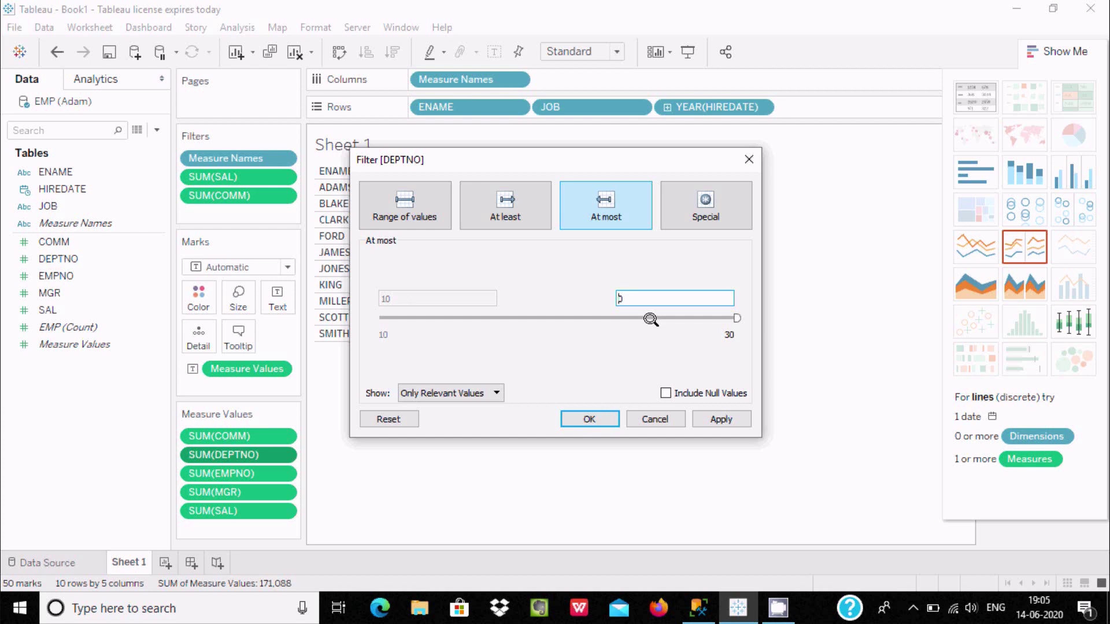
left_click(587, 419)
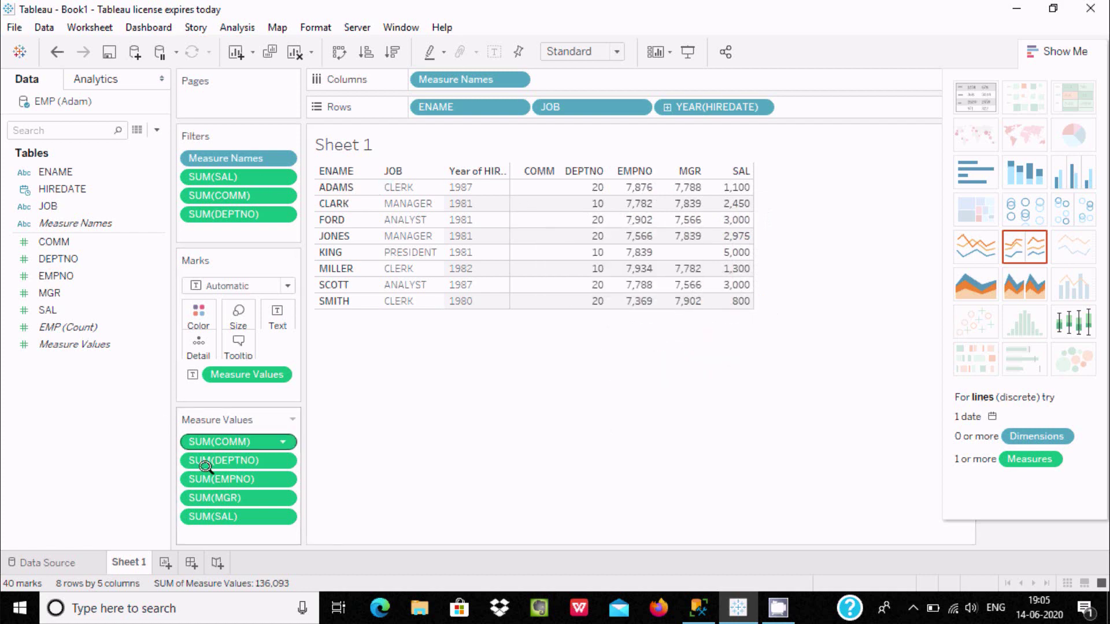
left_click(272, 456)
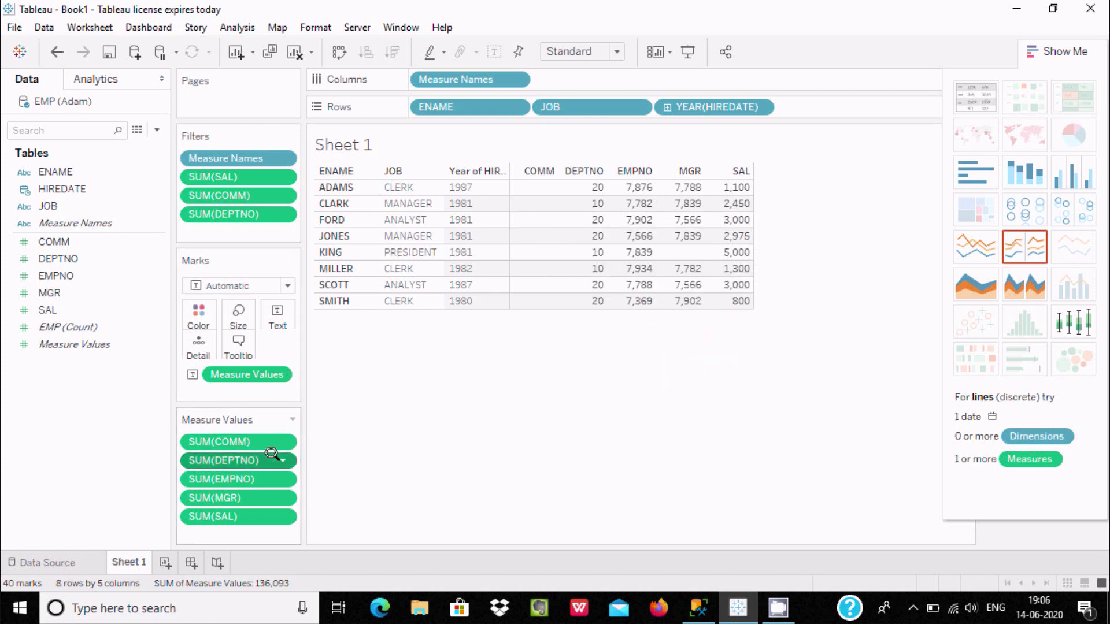
Step: Change the DEPTNO filter to a range of values from 11 to 20 and apply it to the sheet
right_click(277, 455)
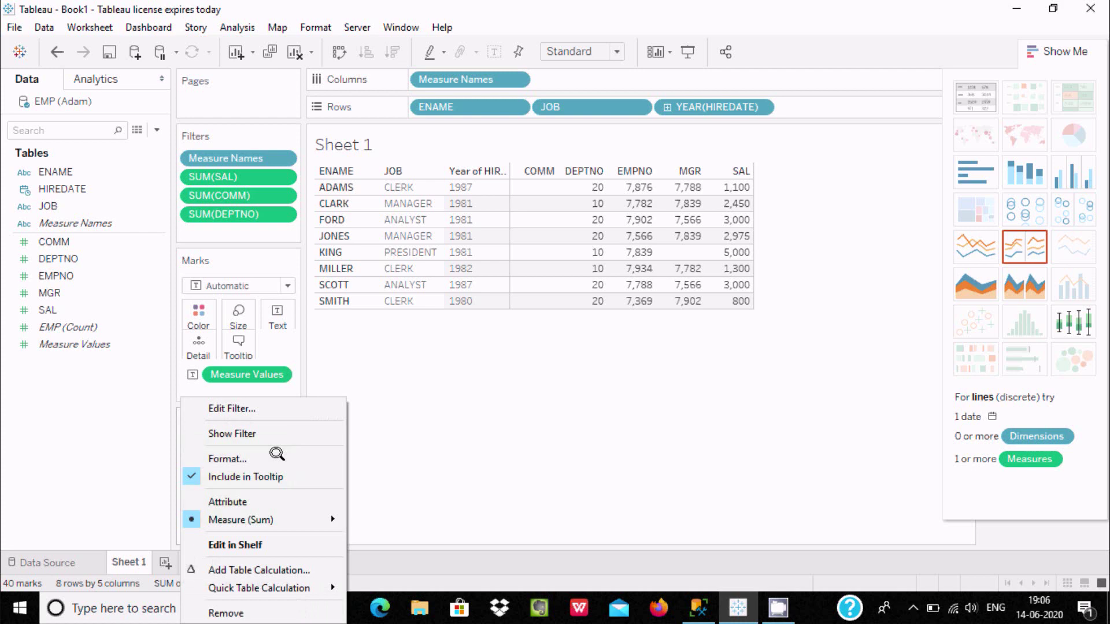
left_click(249, 409)
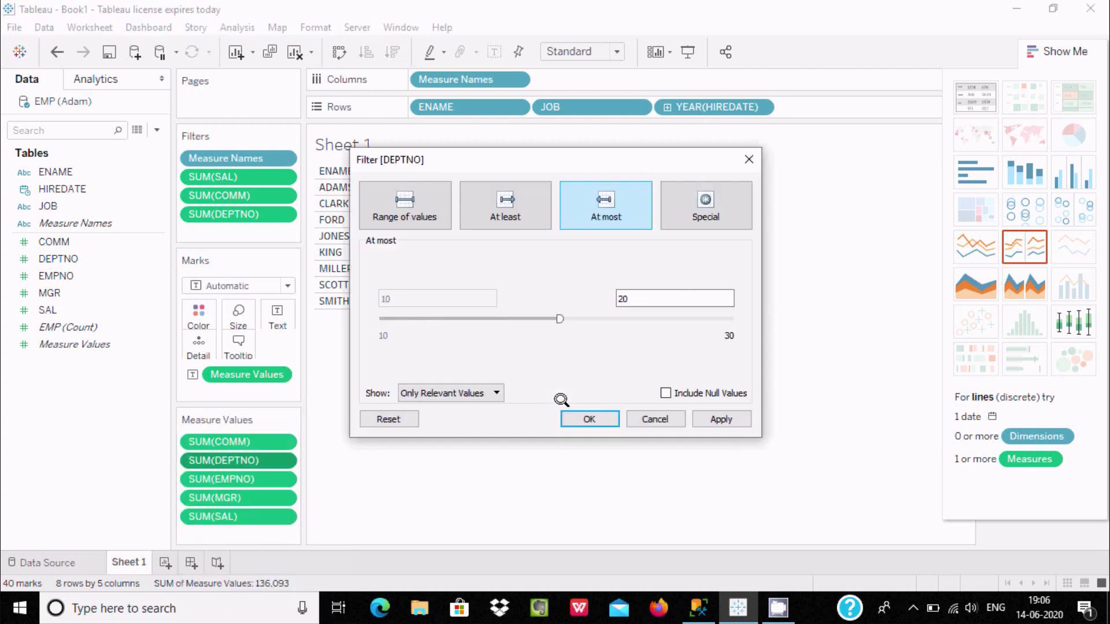
left_click(384, 194)
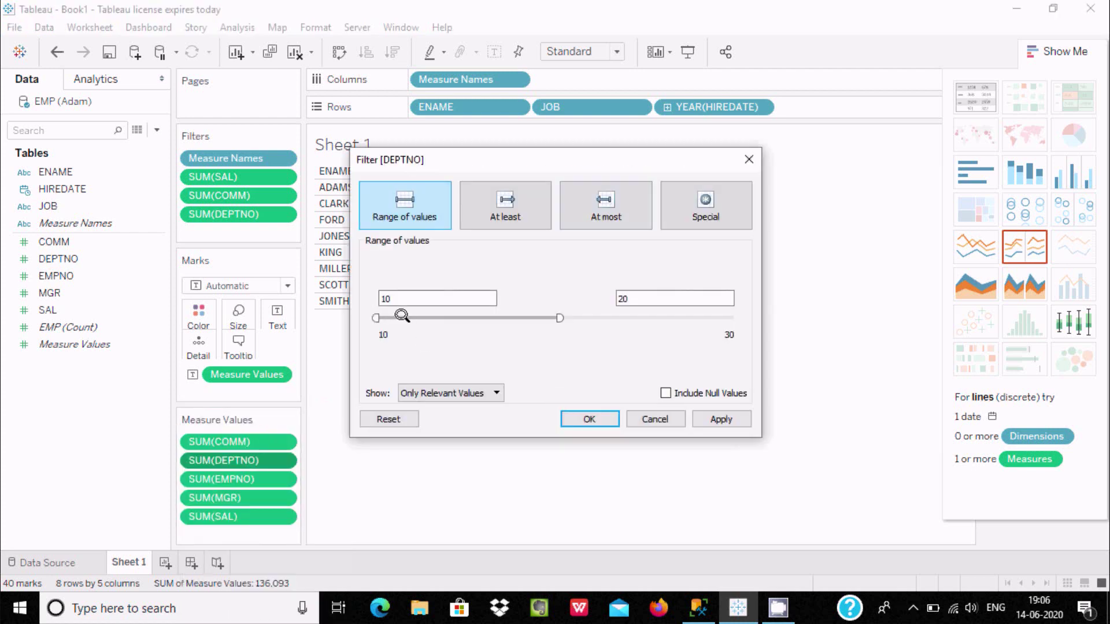
left_click(654, 297)
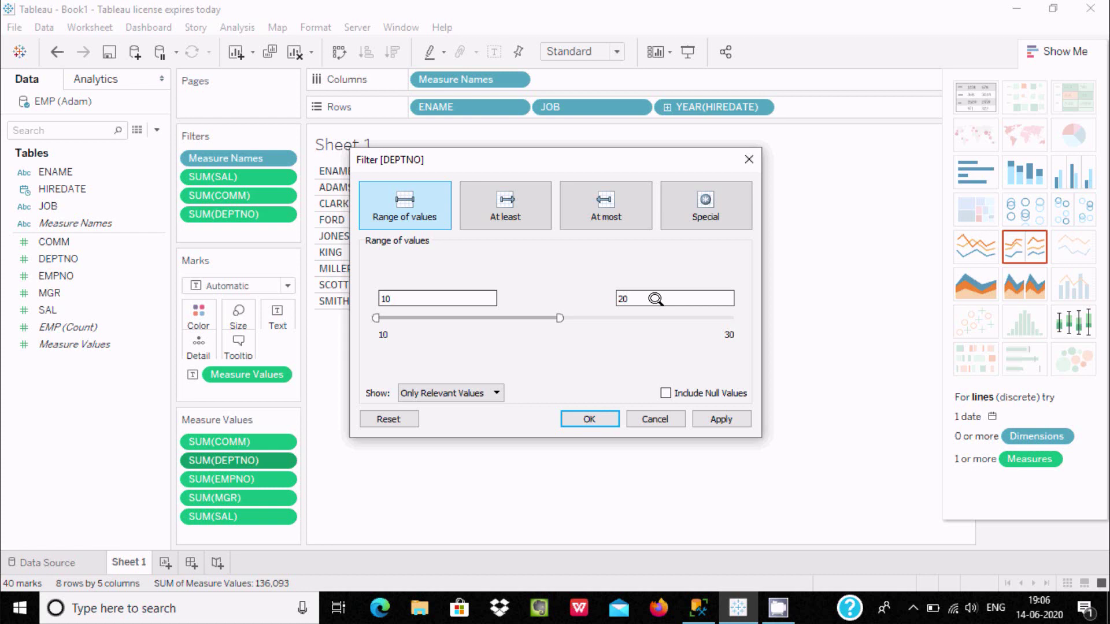
left_click(387, 295)
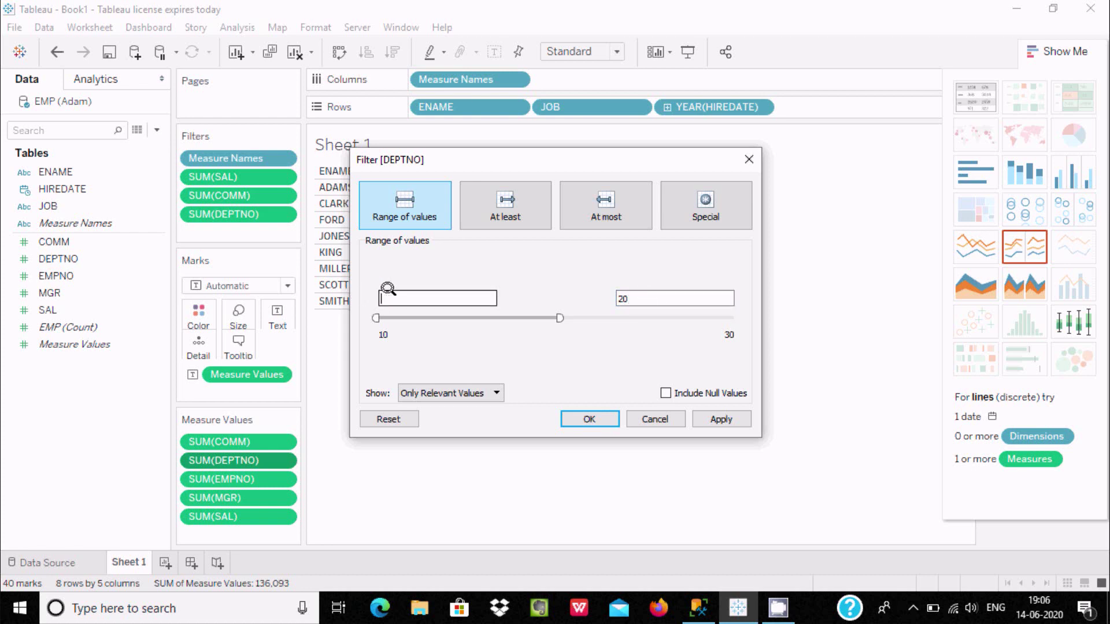
left_click(636, 295)
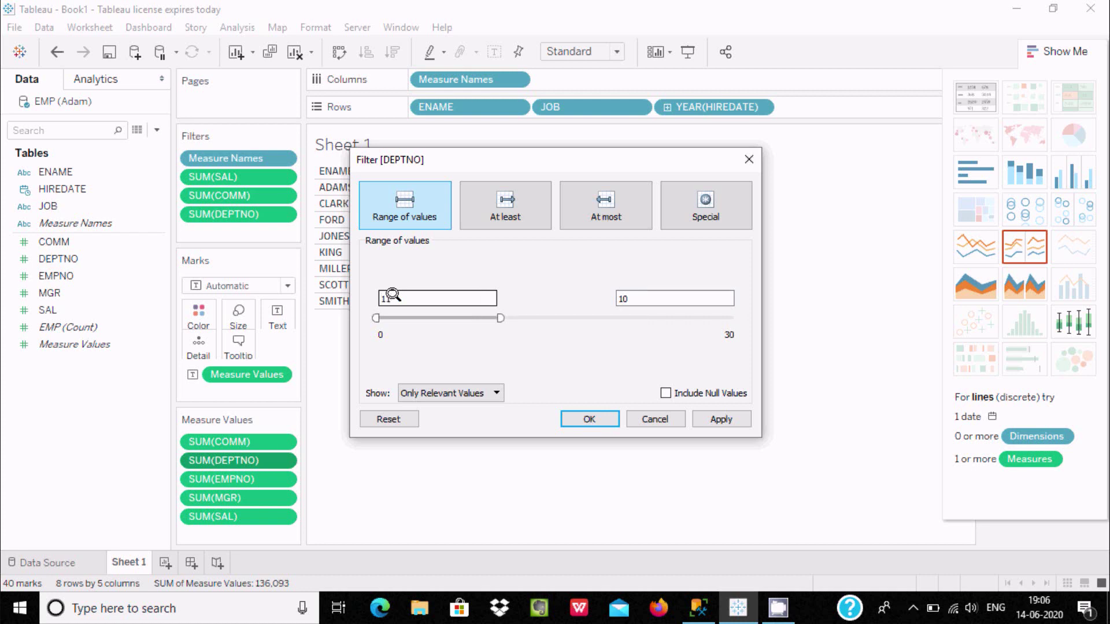
left_click(619, 297)
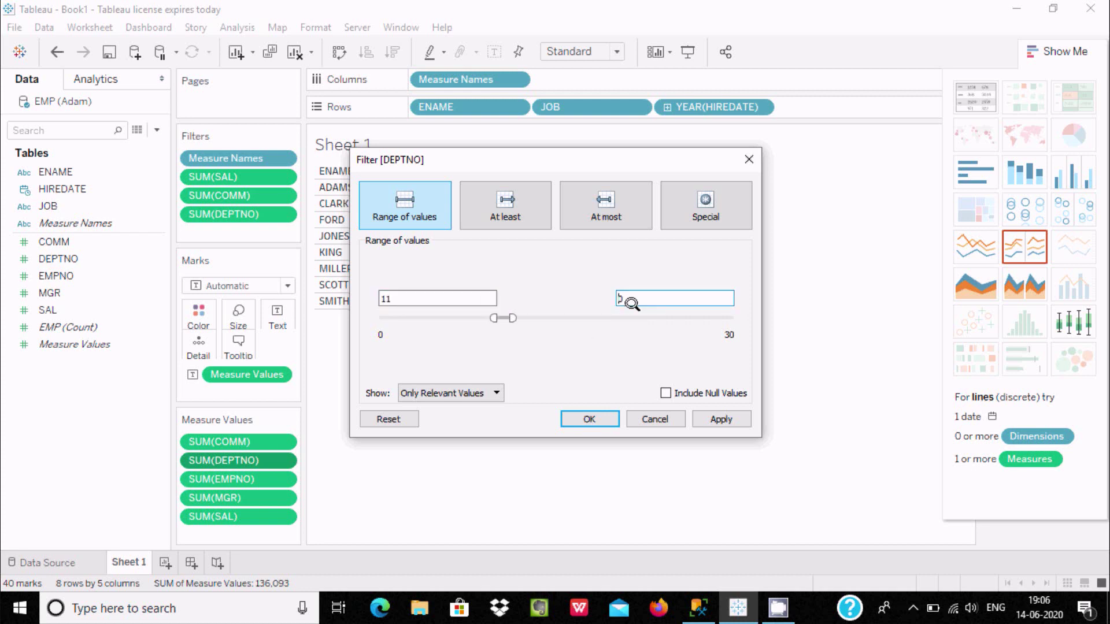
type("20")
left_click(589, 418)
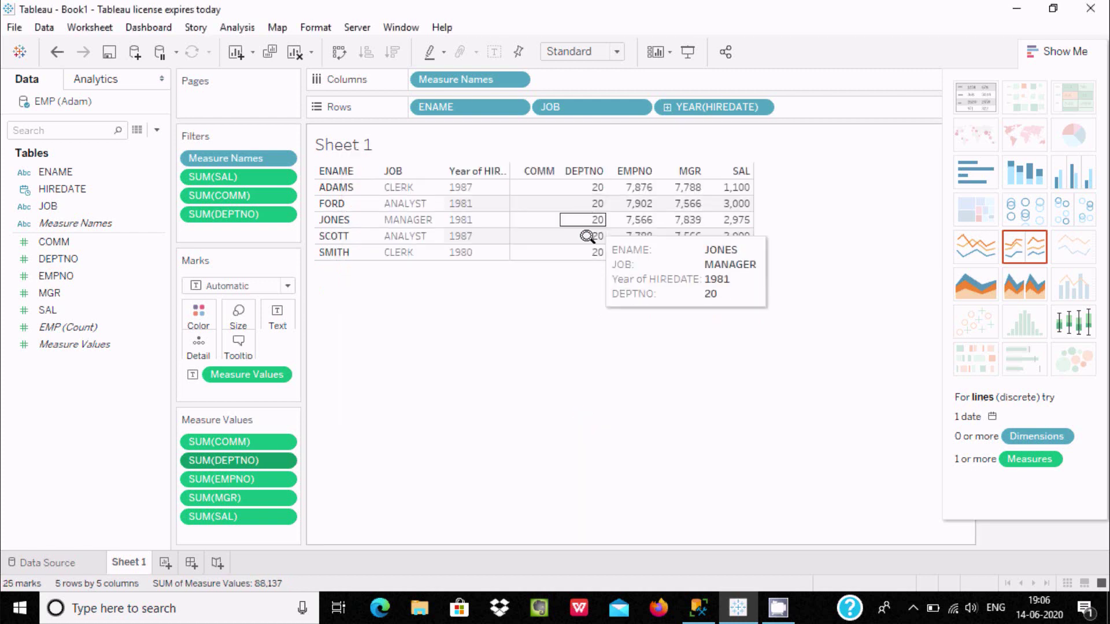
mouse_move(585, 177)
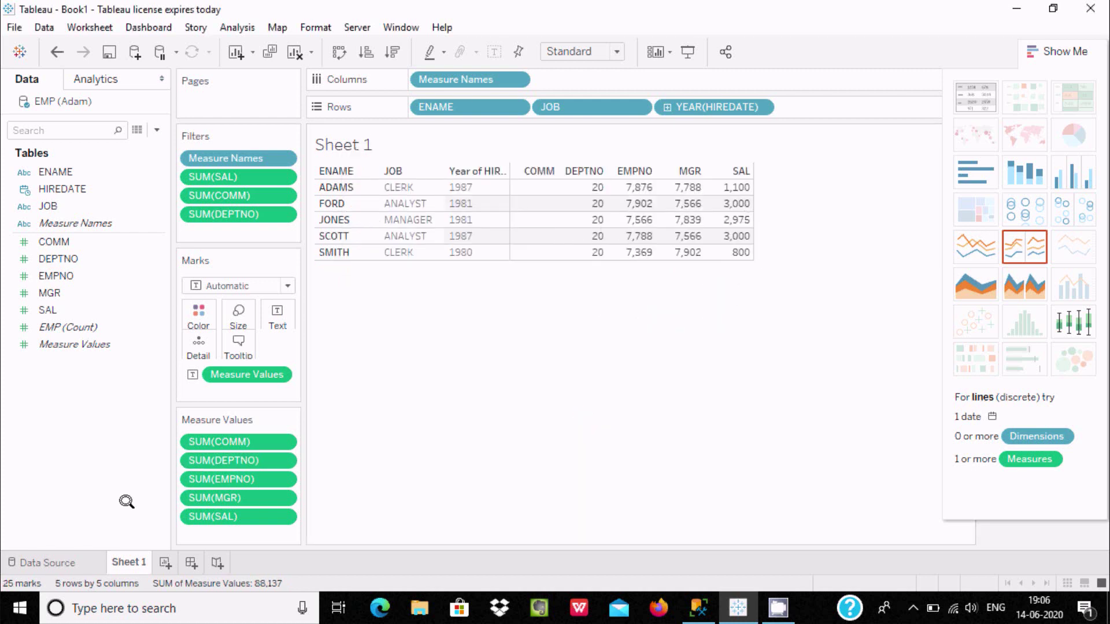
Step: Open the options of the SUM(SAL) measure in the Measure Values list
left_click(283, 514)
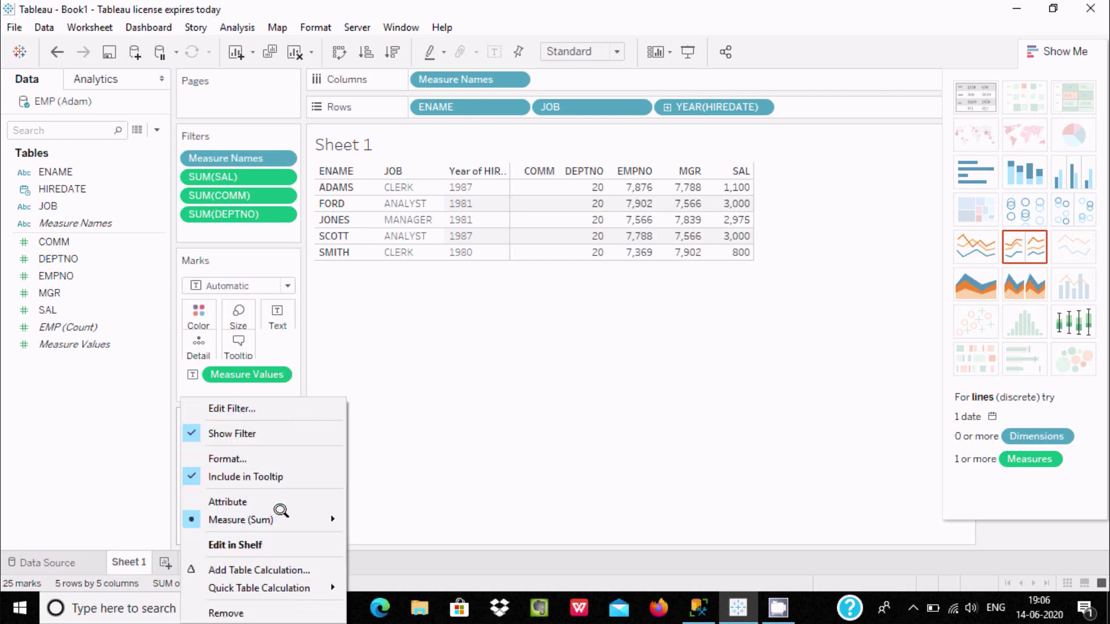